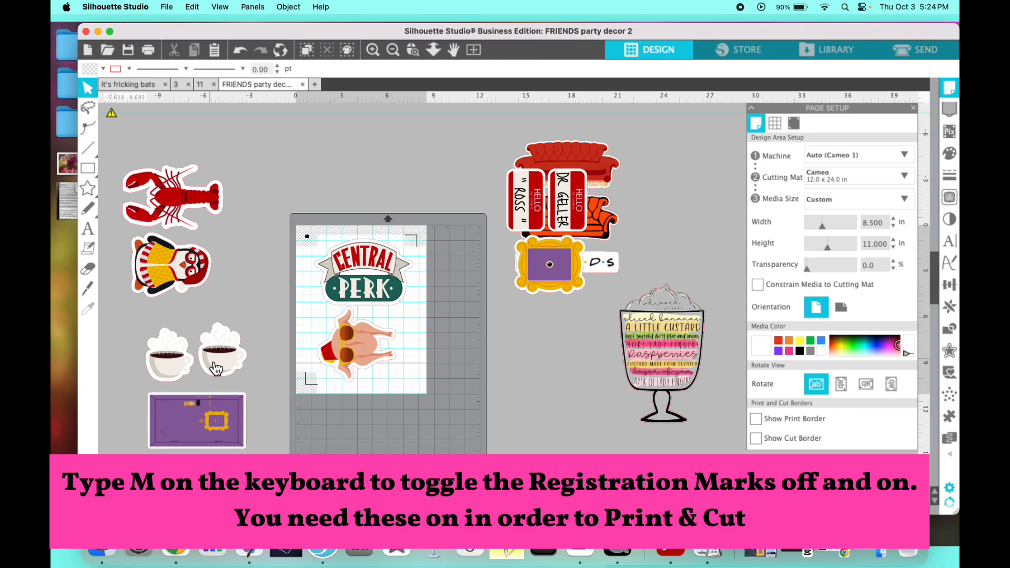
pyautogui.moveTo(216, 368); pyautogui.dragTo(219, 362)
pyautogui.press('Escape')
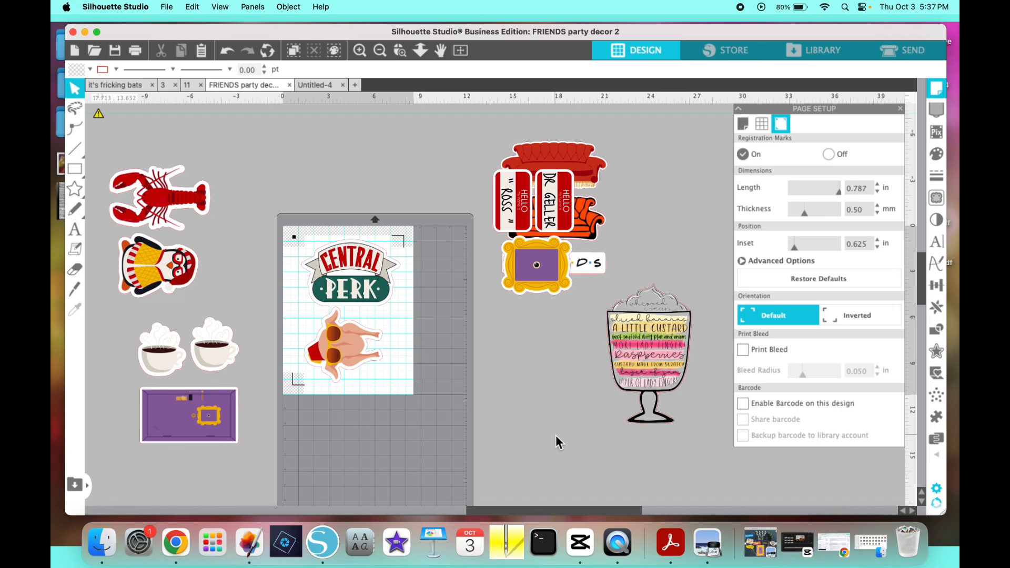
# - Copy the large bat from the "it's fricking bats" design into FRIENDS party decor 2 and place it beside the page
pyautogui.click(134, 85)
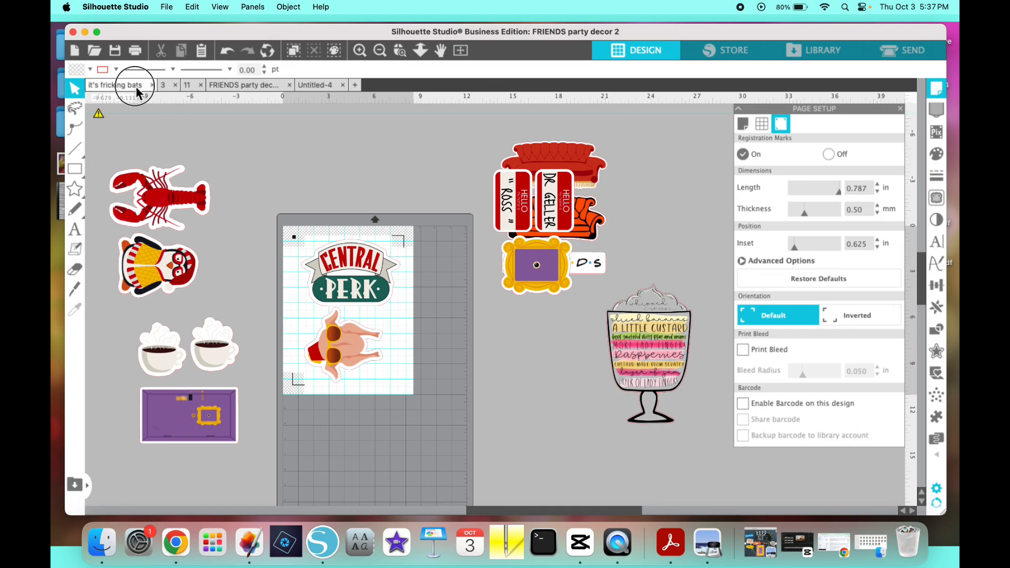
pyautogui.click(533, 222)
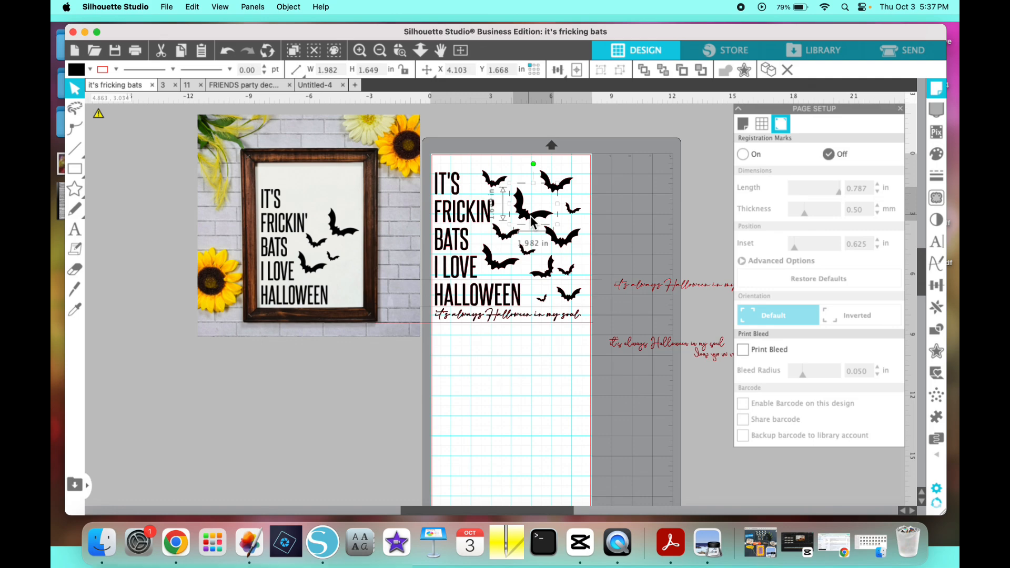
pyautogui.click(251, 84)
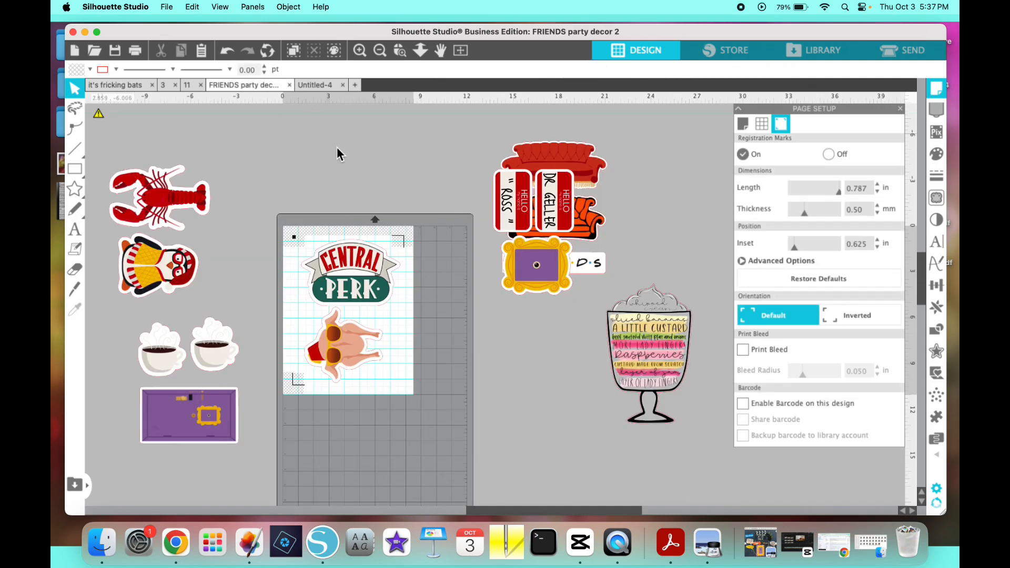
pyautogui.press('super+v')
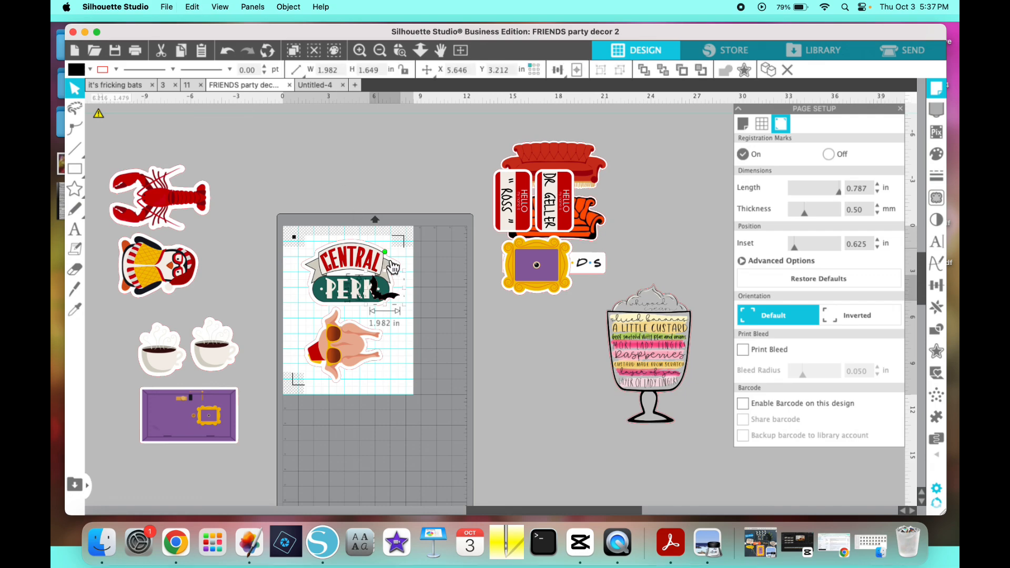
pyautogui.moveTo(479, 325); pyautogui.dragTo(479, 326)
# - Enlarge the pasted bat to about 5.05 by 4.20 in on the empty area beside the cutting mat
pyautogui.click(360, 51)
pyautogui.click(360, 51)
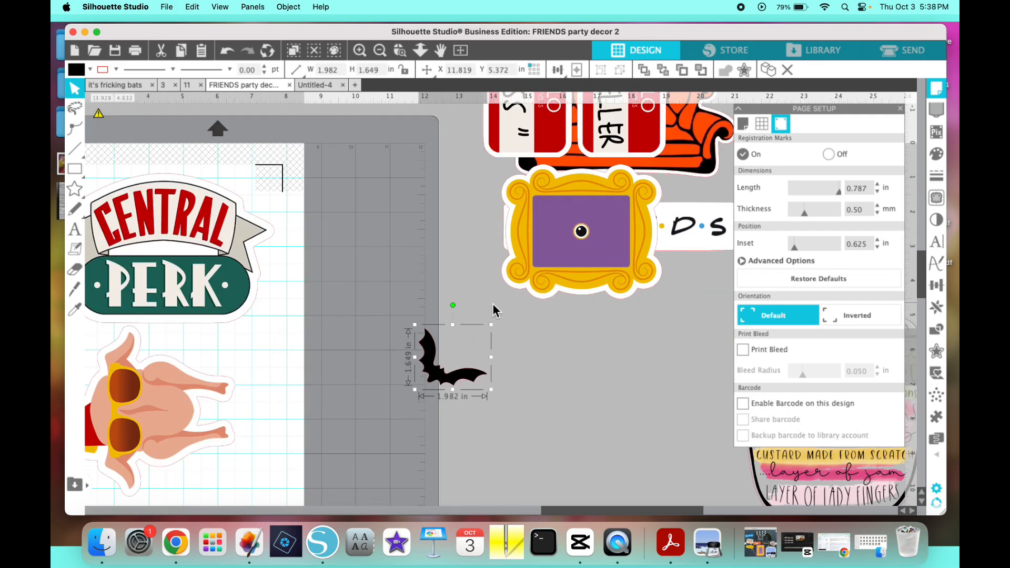
pyautogui.scroll(-2, 456, 385)
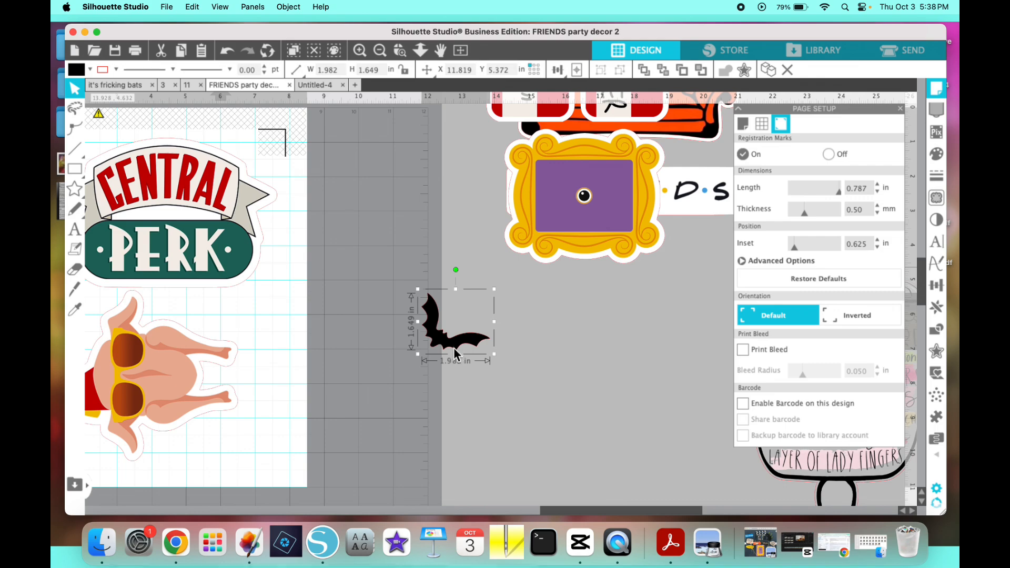
pyautogui.click(537, 348)
pyautogui.scroll(-3, 626, 316)
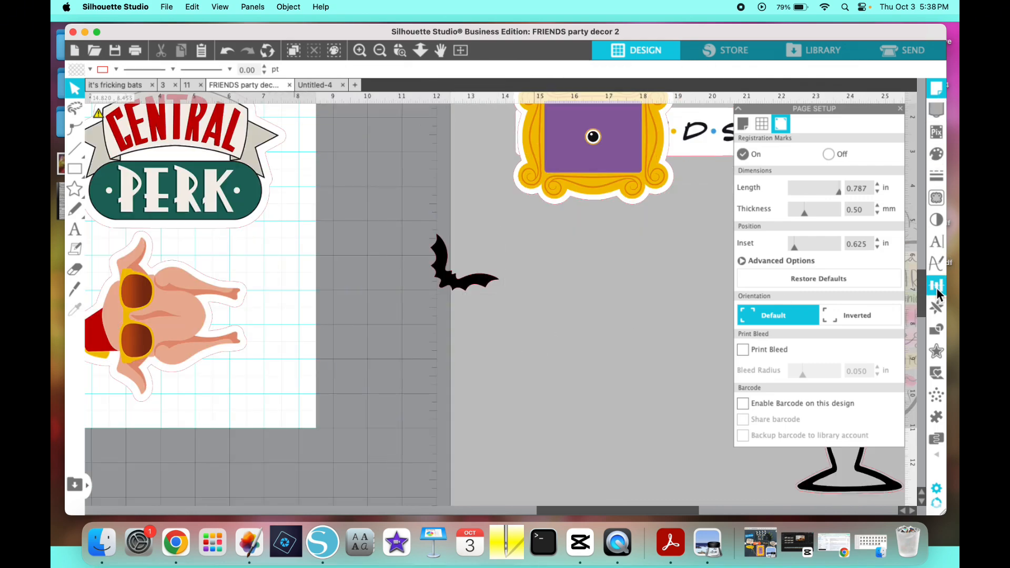
pyautogui.click(937, 351)
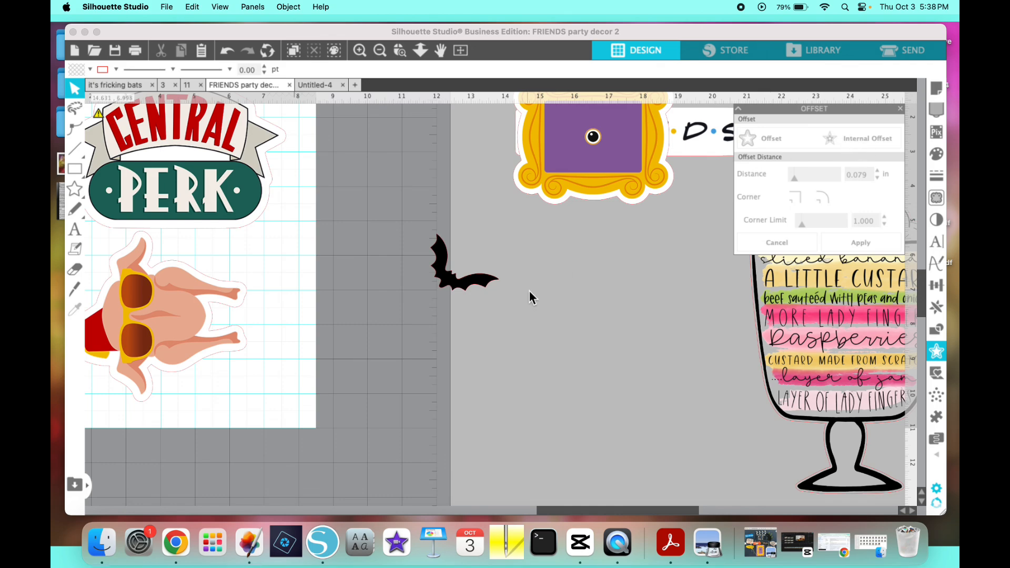
pyautogui.click(479, 282)
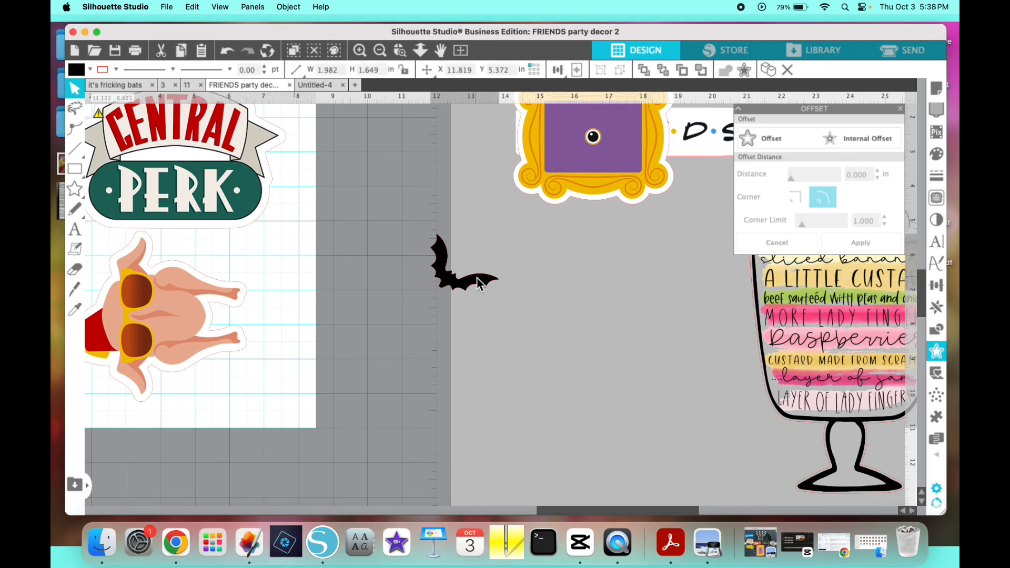
pyautogui.moveTo(478, 283); pyautogui.dragTo(655, 387)
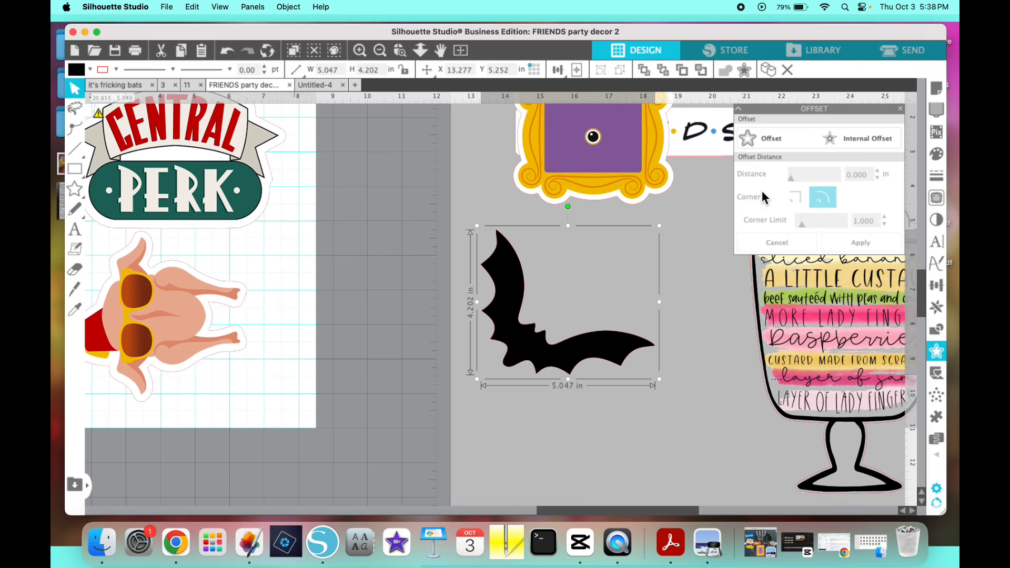
# - Start a rounded-corner offset around the enlarged bat and raise its distance to 0.125 in
pyautogui.click(773, 139)
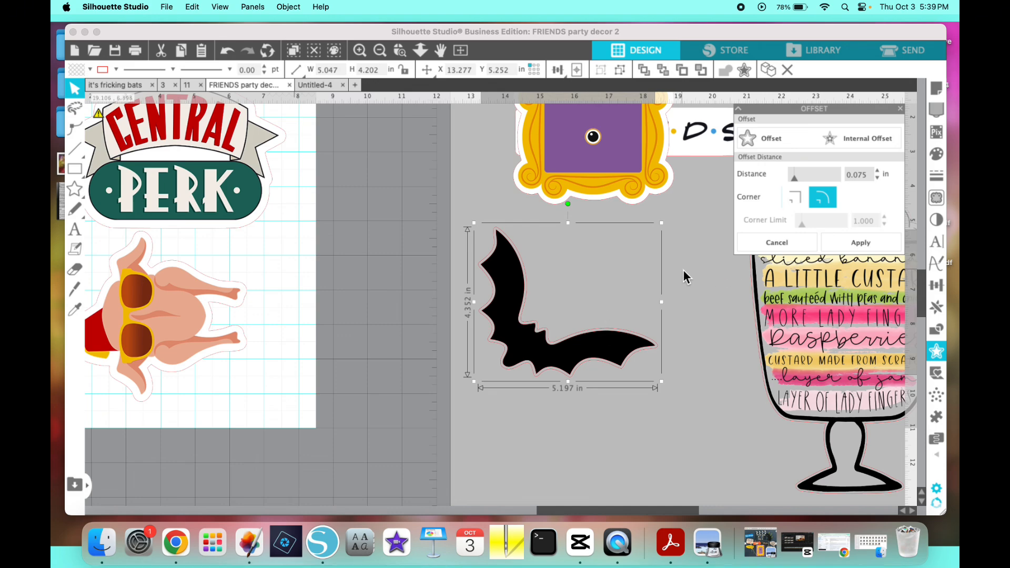
pyautogui.click(877, 171)
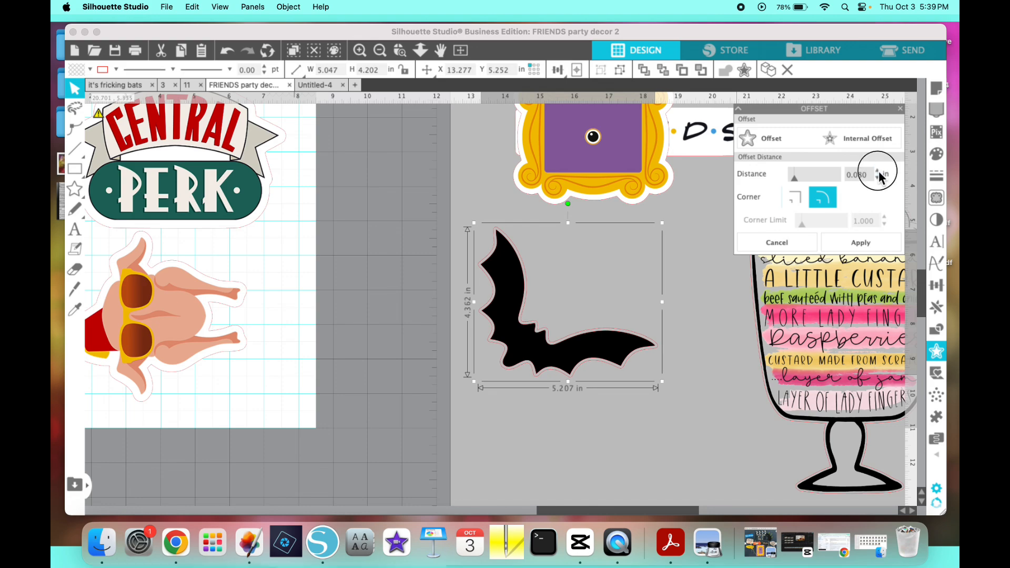
pyautogui.click(877, 171)
pyautogui.click(877, 171)
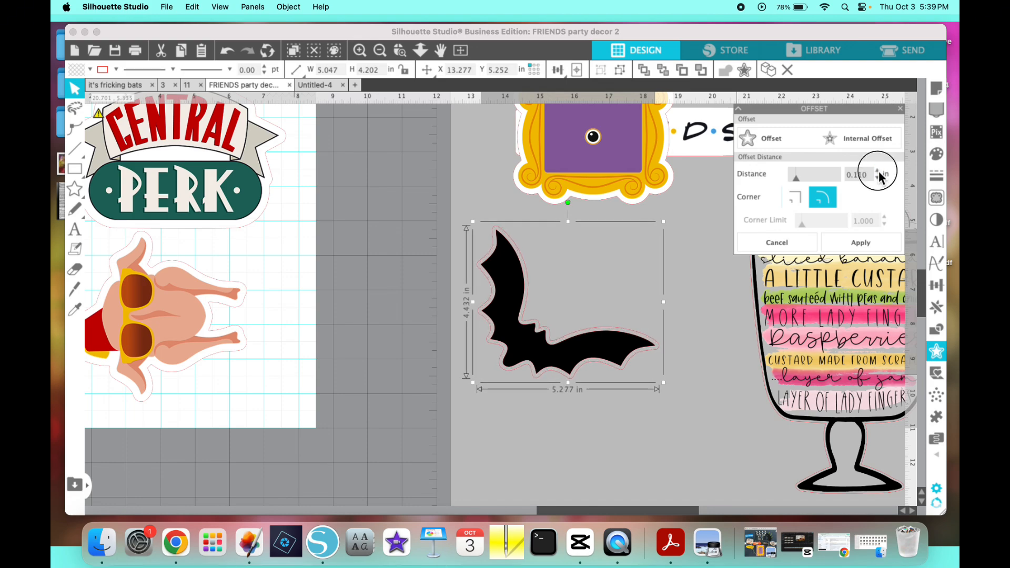
pyautogui.click(878, 171)
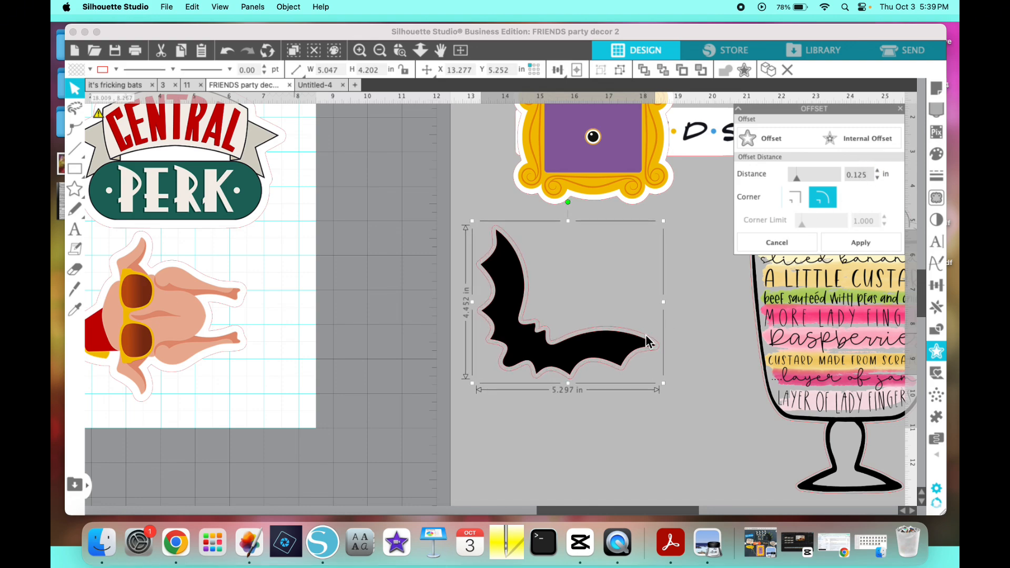
# - Reduce the bat's offset distance to 0.070 in and apply the offset
pyautogui.click(877, 178)
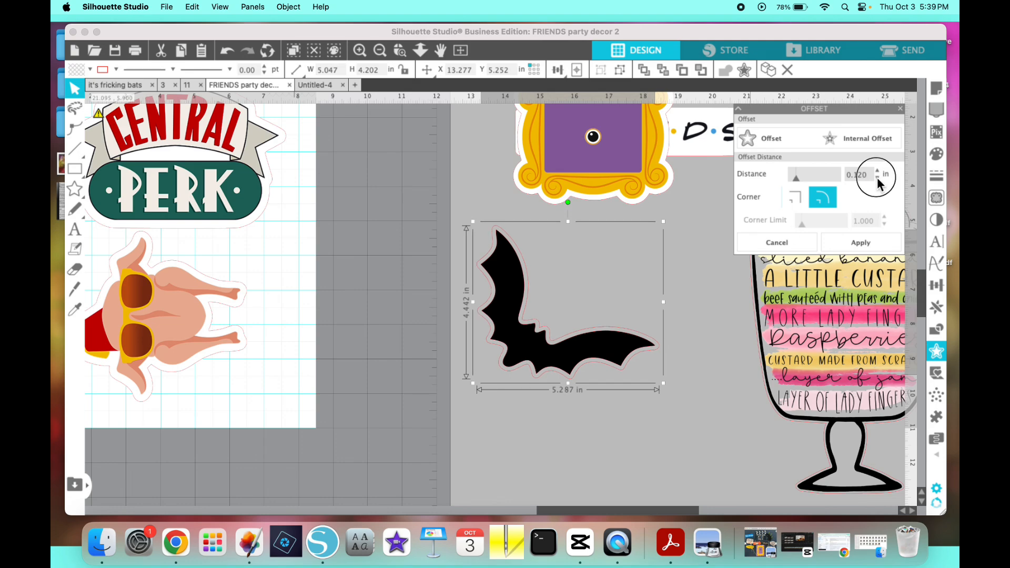
pyautogui.click(877, 179)
pyautogui.click(877, 178)
pyautogui.click(877, 178)
pyautogui.click(877, 178)
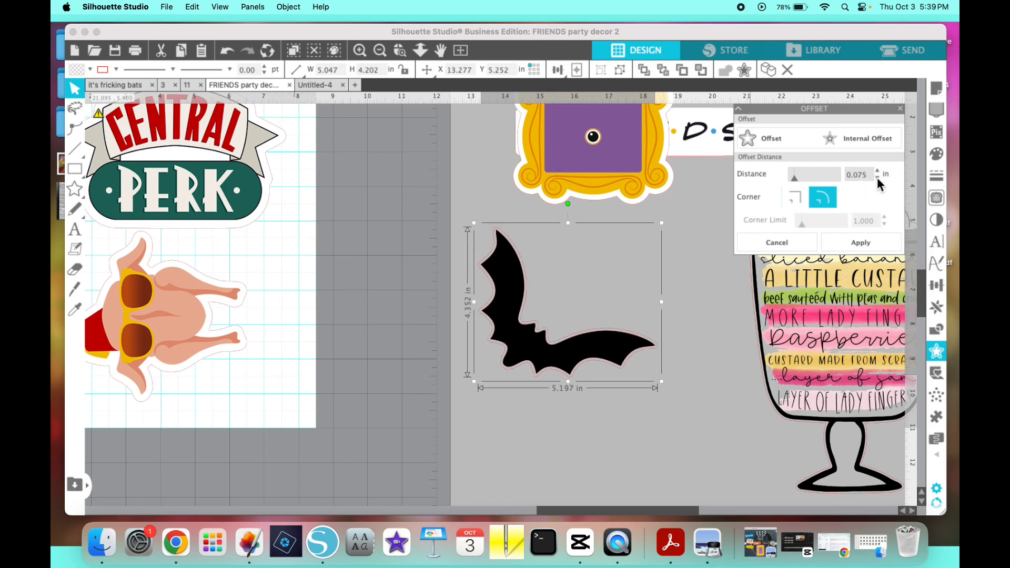
pyautogui.click(877, 178)
pyautogui.click(860, 243)
pyautogui.click(697, 285)
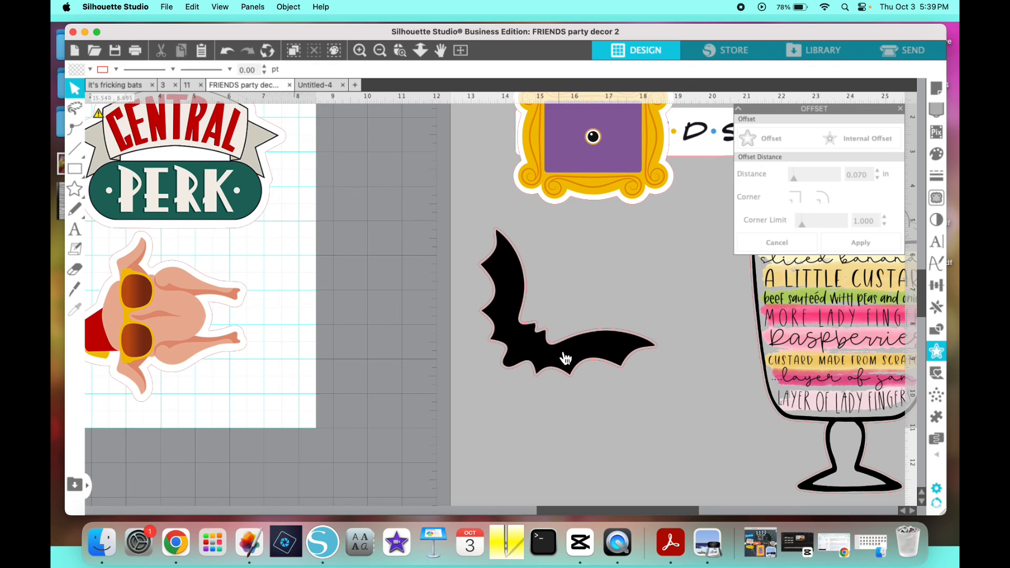
# - Move the black bat aside to inspect the unfilled offset outline on its own, and undo the move
pyautogui.moveTo(566, 359); pyautogui.dragTo(460, 323)
pyautogui.click(545, 360)
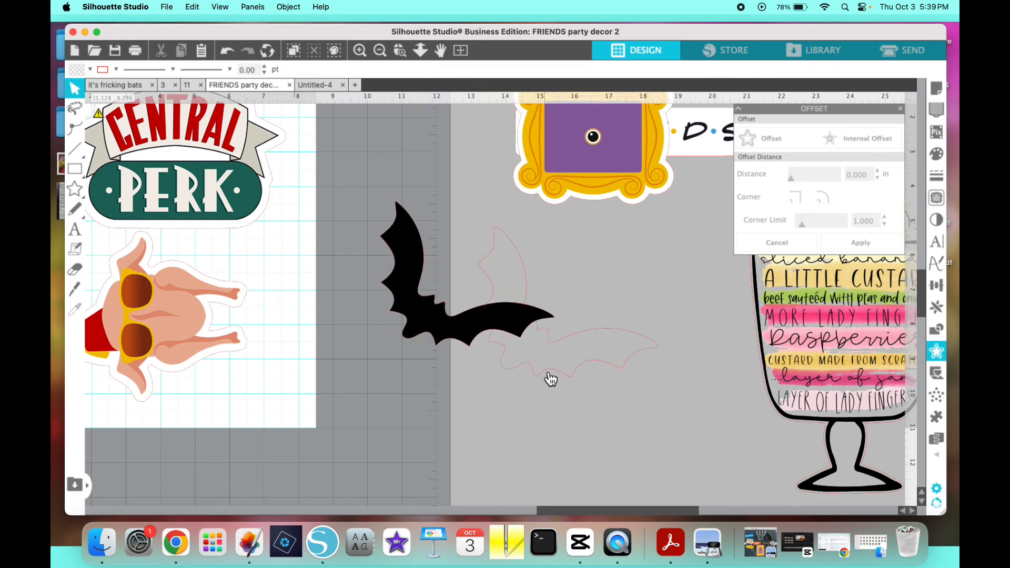
pyautogui.click(542, 368)
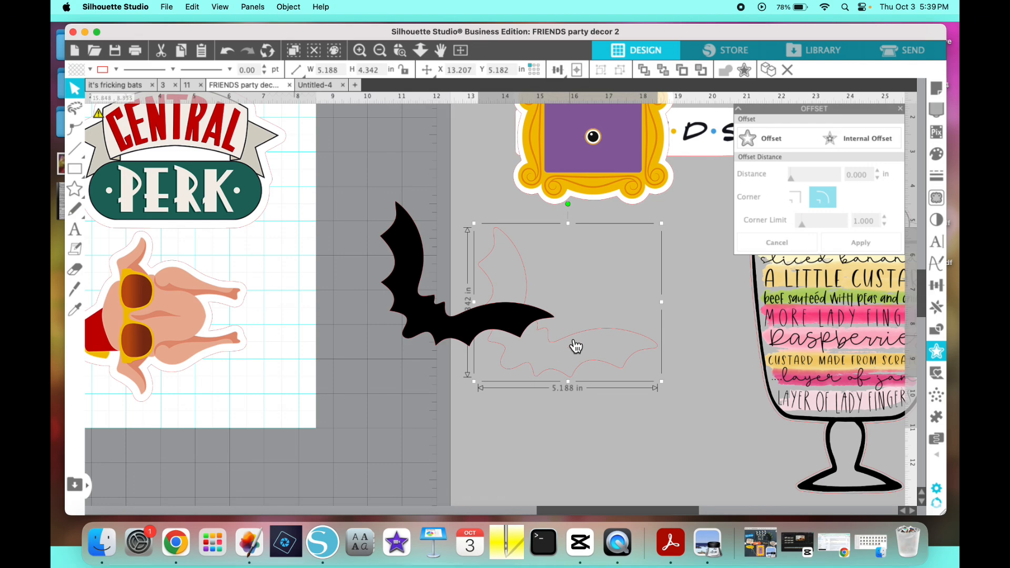
pyautogui.click(230, 51)
pyautogui.click(227, 49)
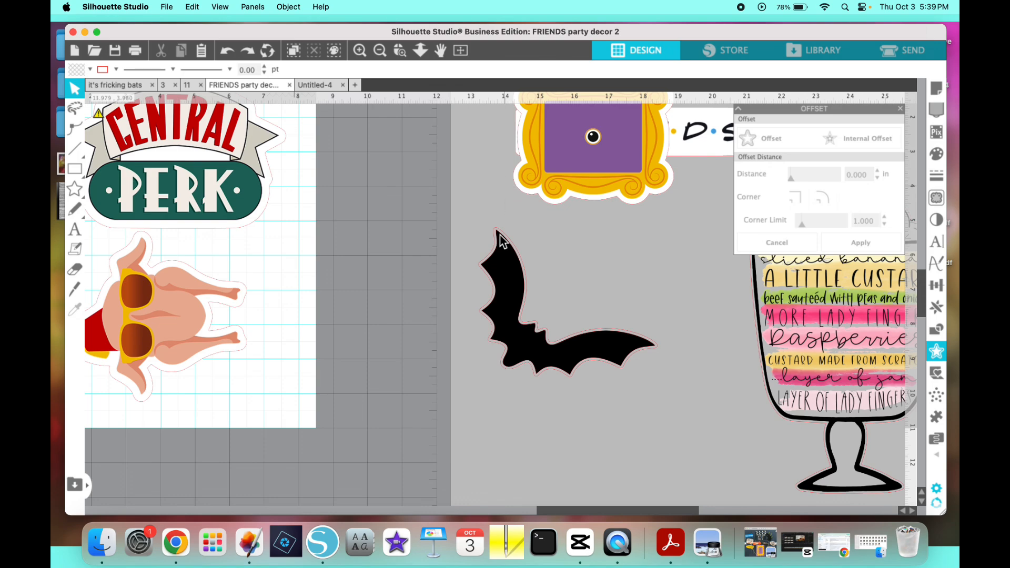
# - Fill the offset outline behind the black bat with white
pyautogui.click(490, 278)
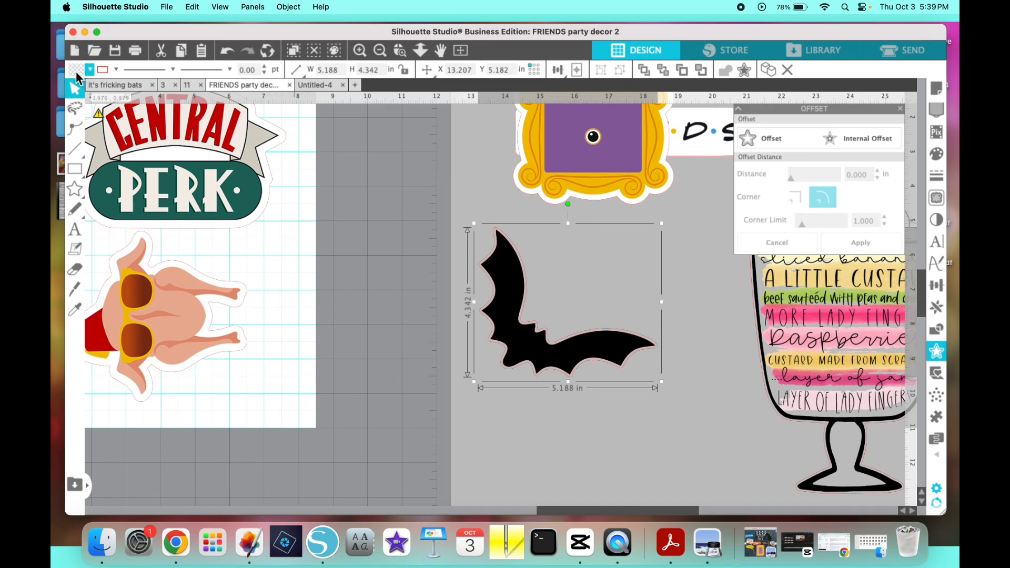
pyautogui.click(457, 250)
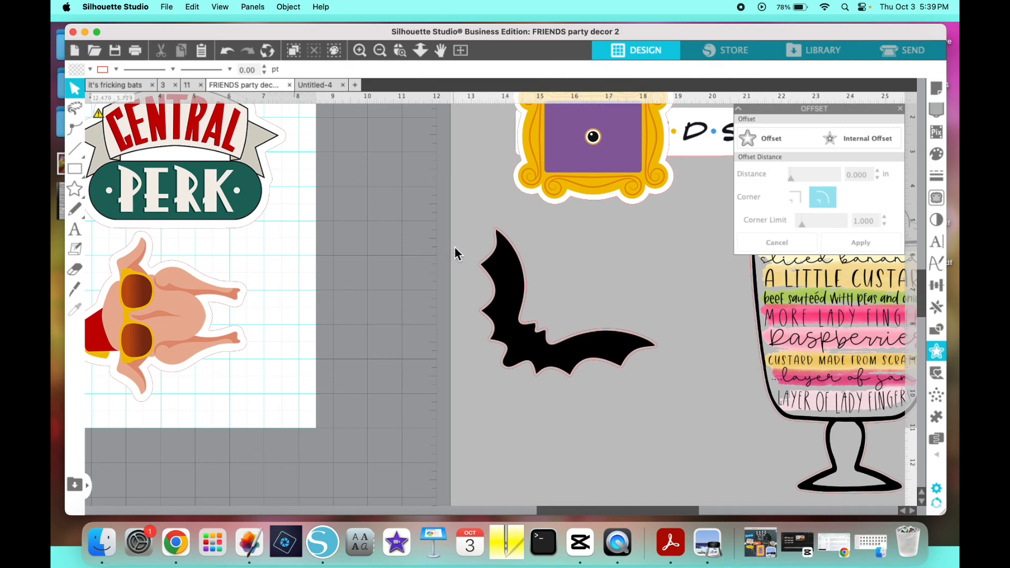
pyautogui.click(498, 314)
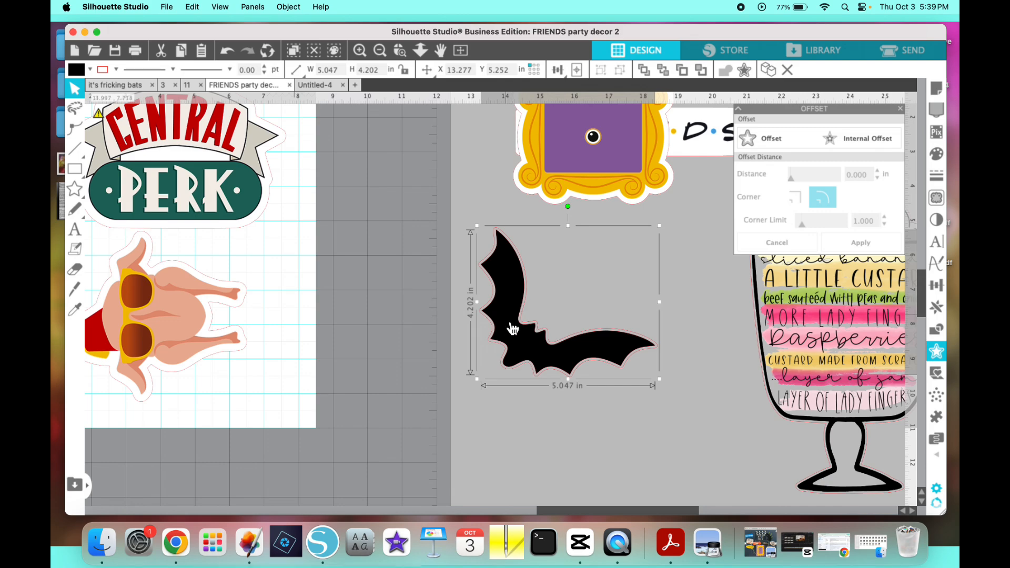
pyautogui.click(485, 320)
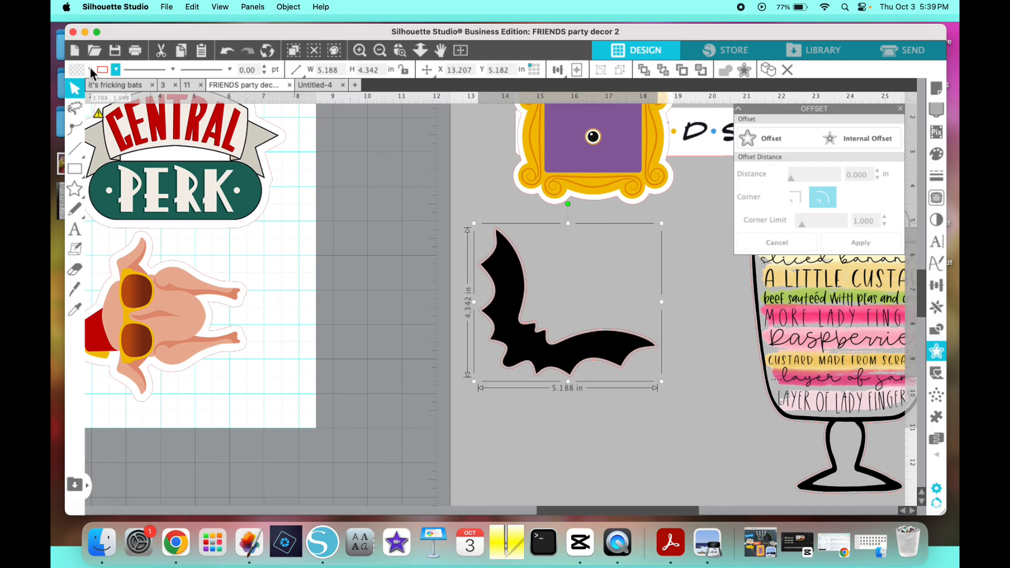
pyautogui.click(78, 69)
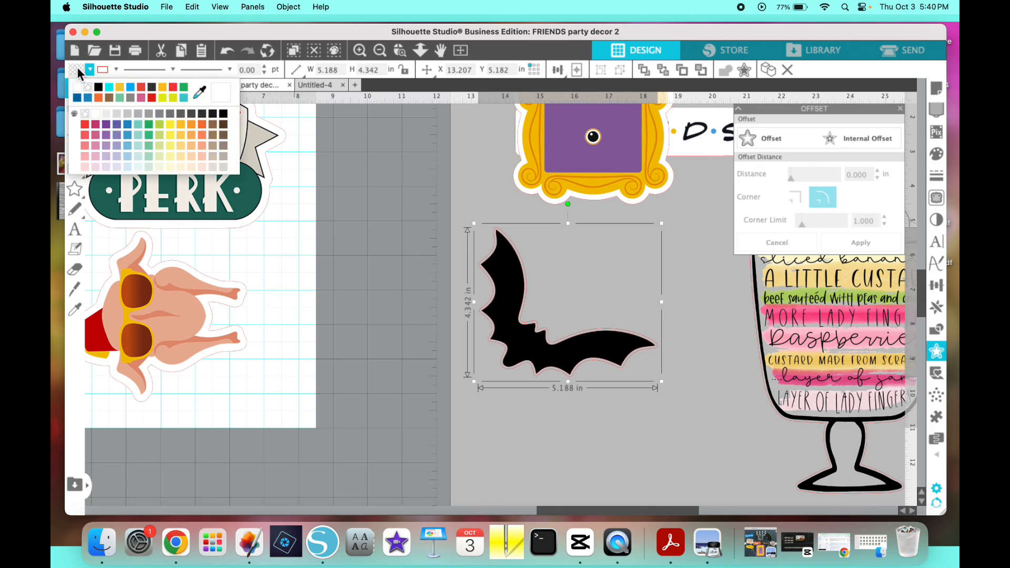
pyautogui.click(77, 88)
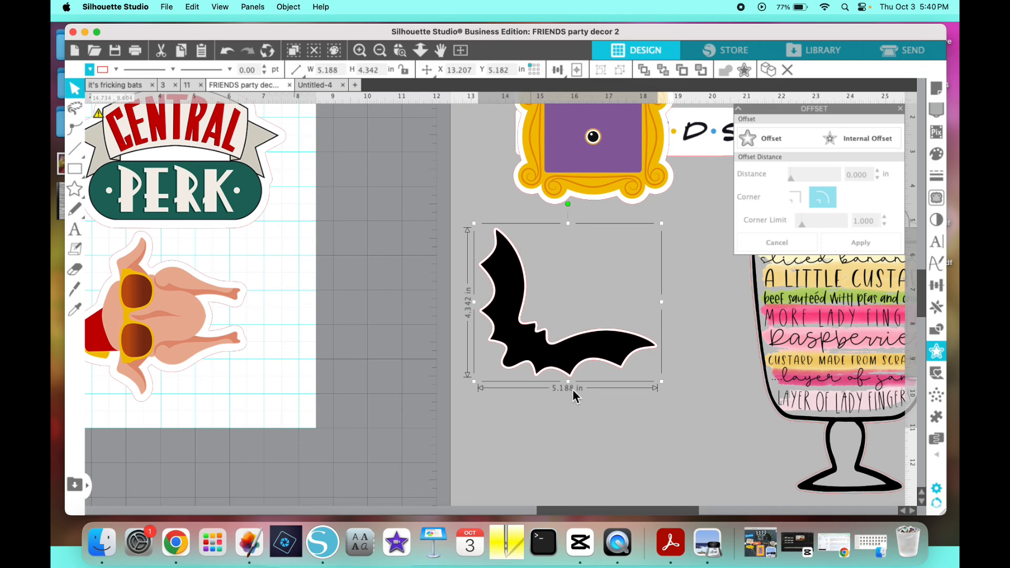
pyautogui.click(607, 421)
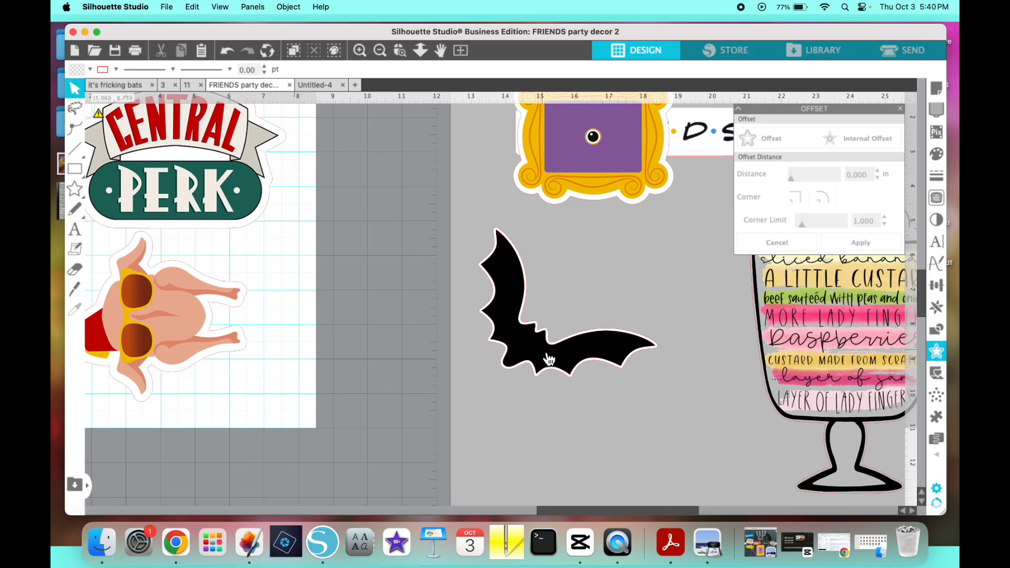
# - Slide the black bat off the white offset shape to check the fill, and undo the move
pyautogui.moveTo(549, 359); pyautogui.dragTo(469, 359)
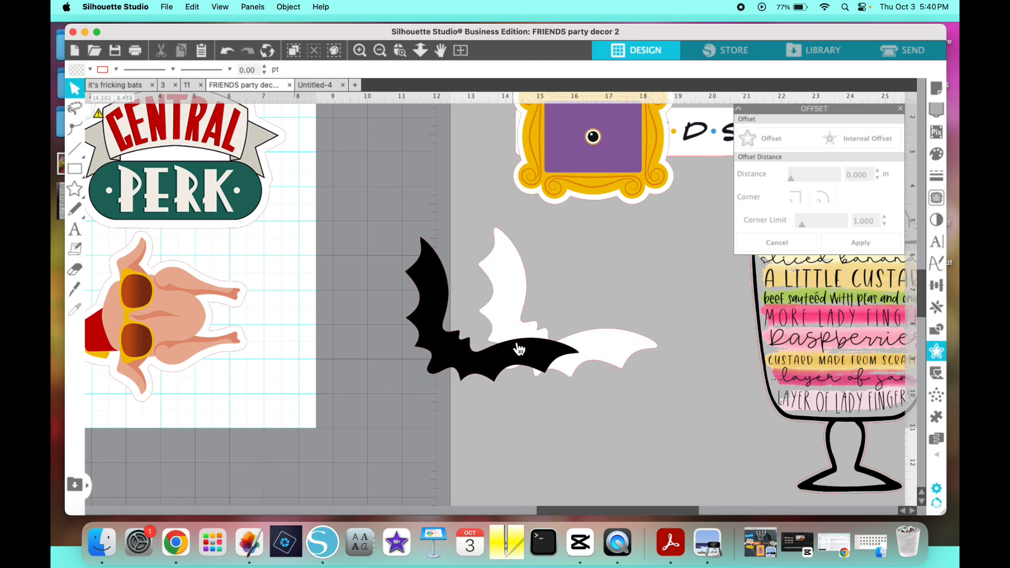
pyautogui.click(227, 54)
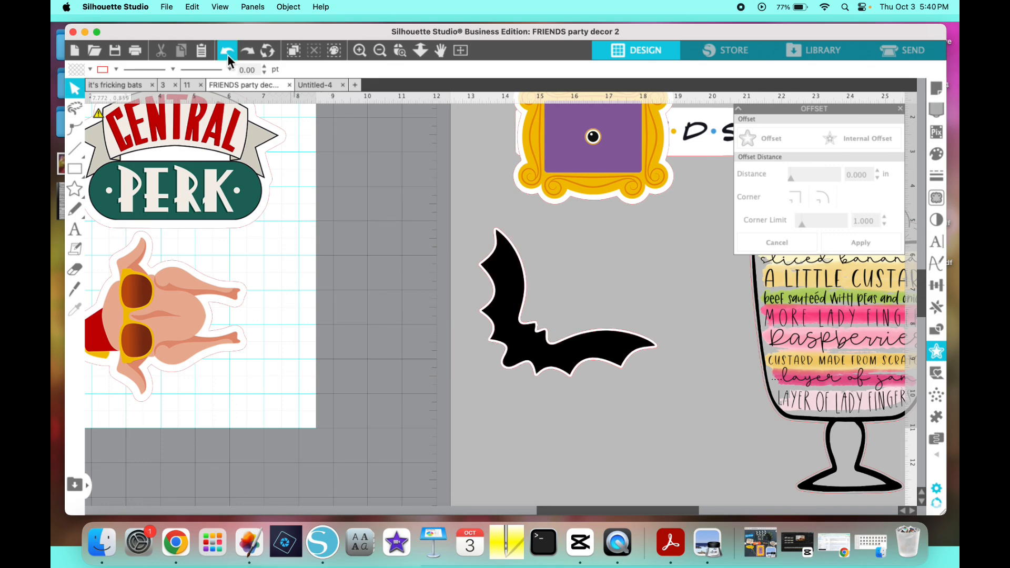
# - Group the black bat with its white offset shape and shift the group about 0.5 in to the right
pyautogui.moveTo(594, 385); pyautogui.dragTo(661, 418)
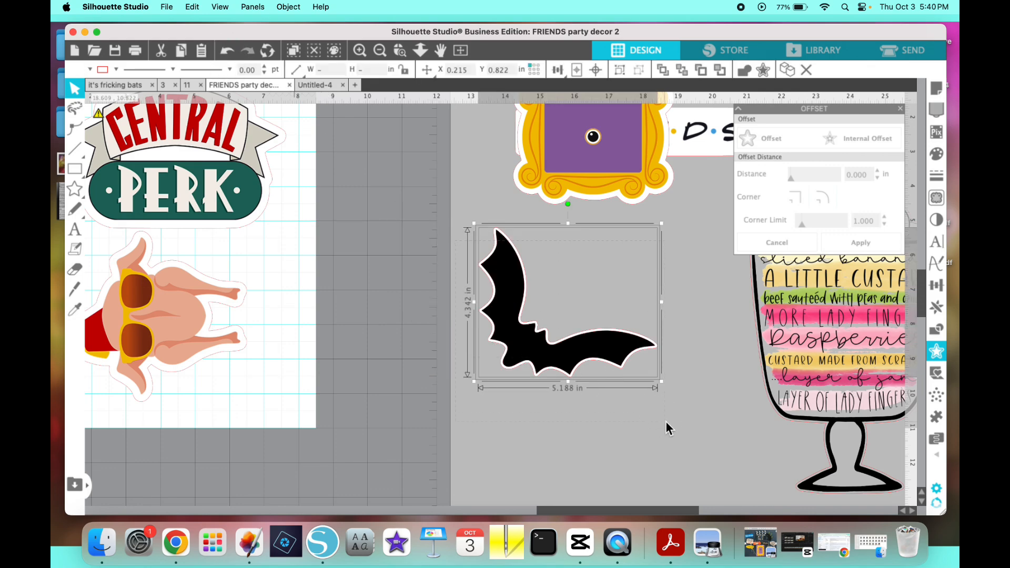
pyautogui.rightClick(536, 352)
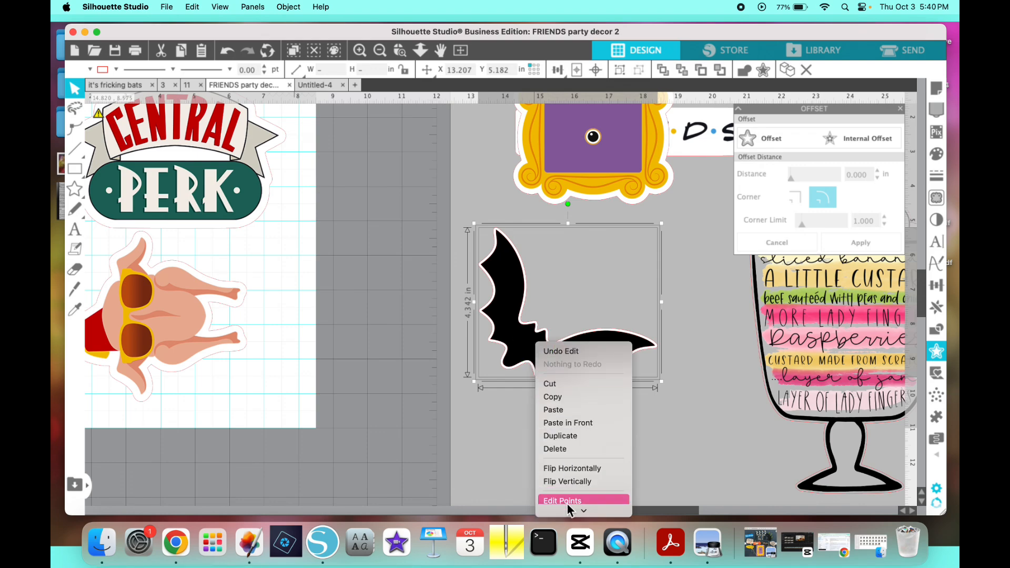
pyautogui.click(560, 455)
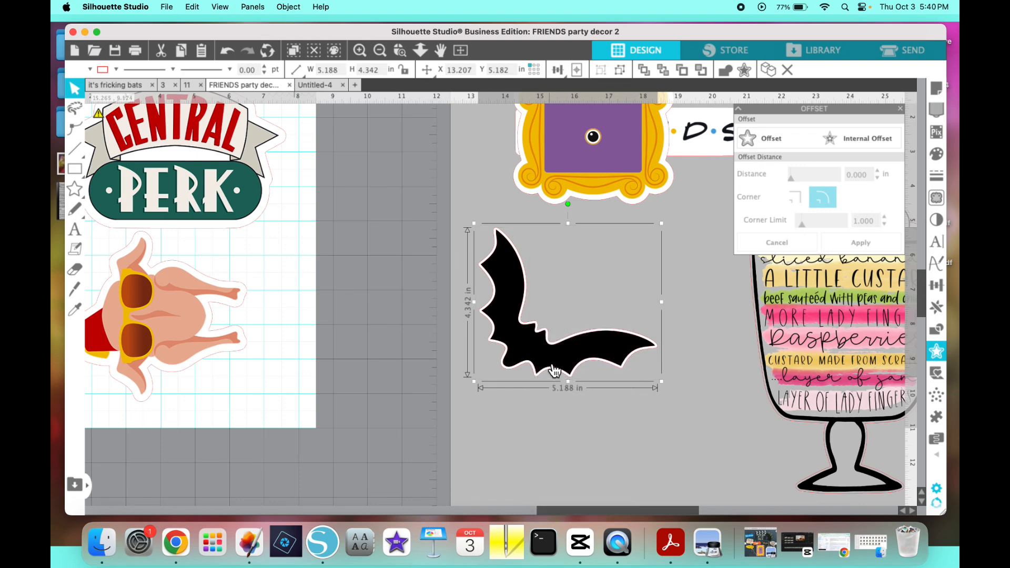
pyautogui.moveTo(548, 371); pyautogui.dragTo(569, 368)
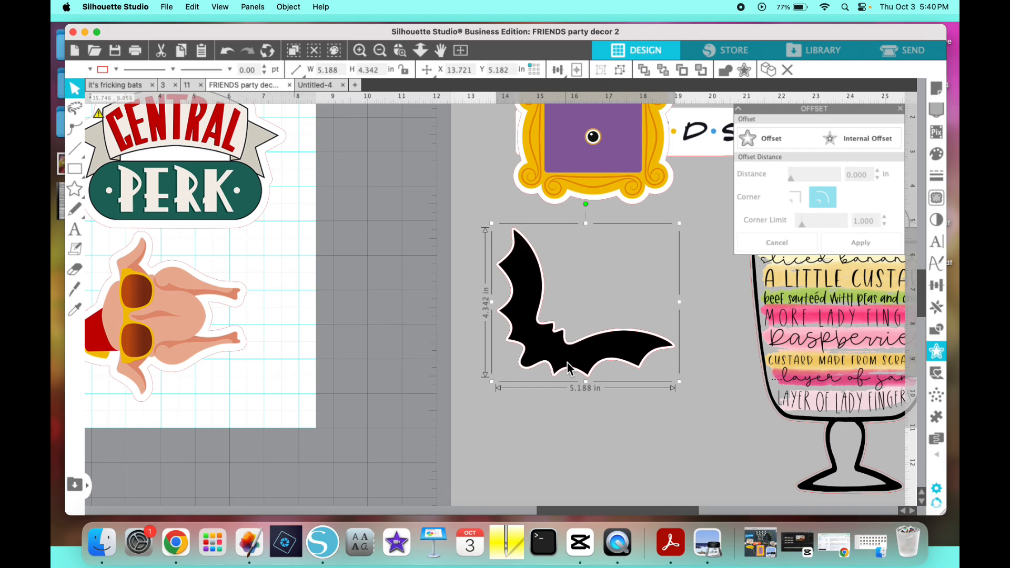
# - Move the Central Perk and turkey group off the page and place the grouped bat in the page's upper middle
pyautogui.click(568, 363)
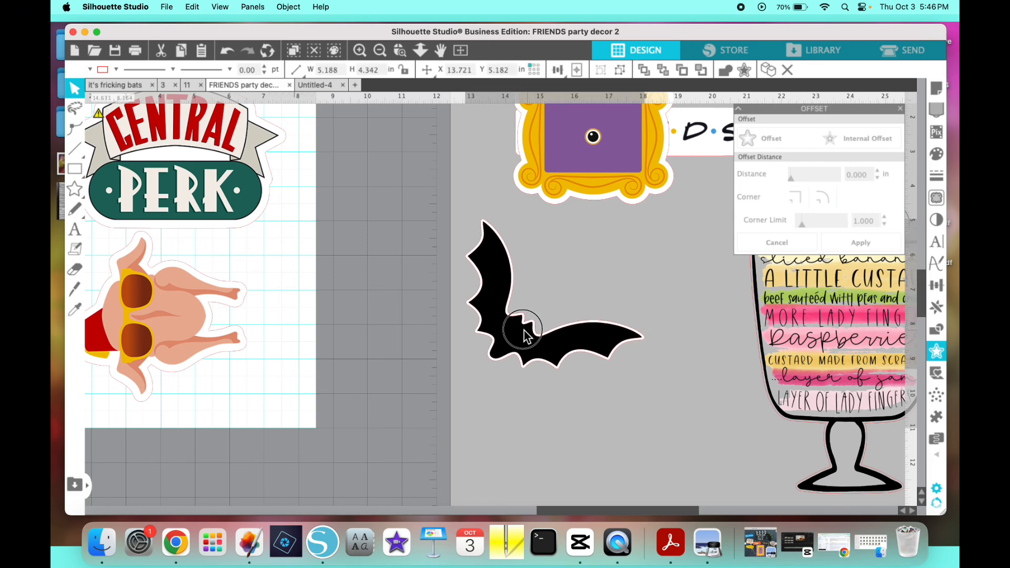
pyautogui.moveTo(525, 335); pyautogui.dragTo(194, 266)
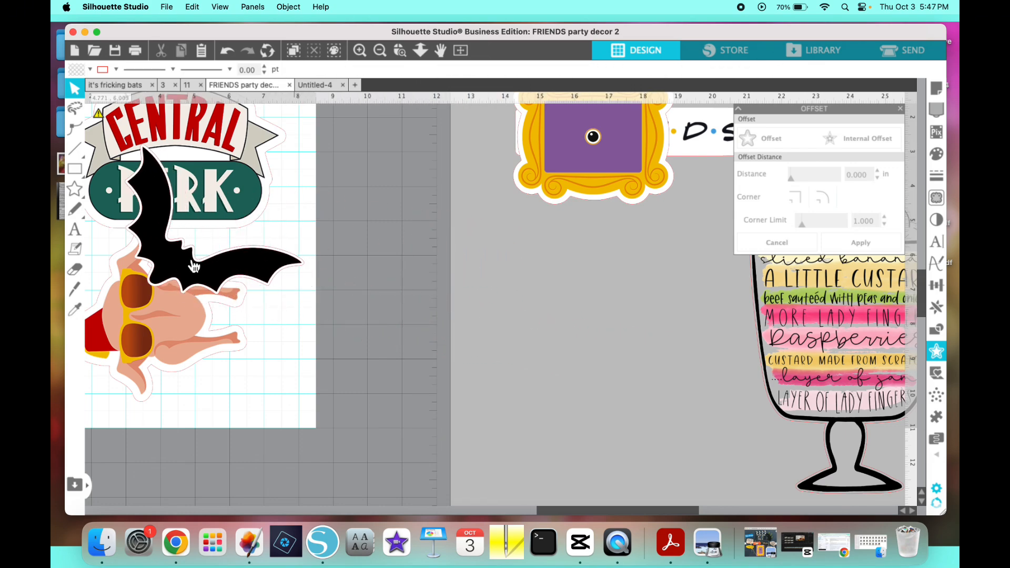
pyautogui.hscroll(-5, 228, 190)
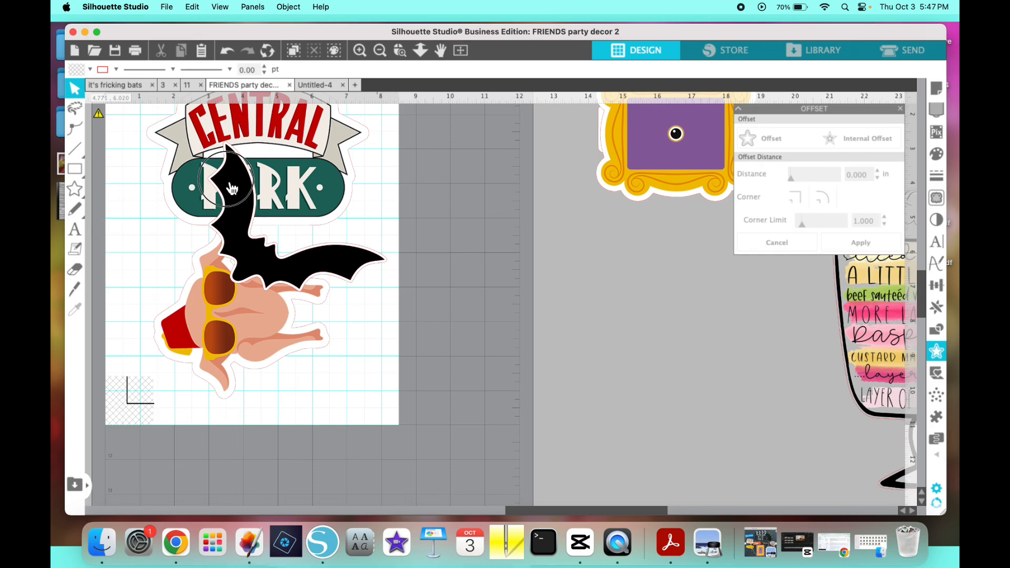
pyautogui.moveTo(228, 190); pyautogui.dragTo(211, 205)
pyautogui.moveTo(285, 140); pyautogui.dragTo(676, 309)
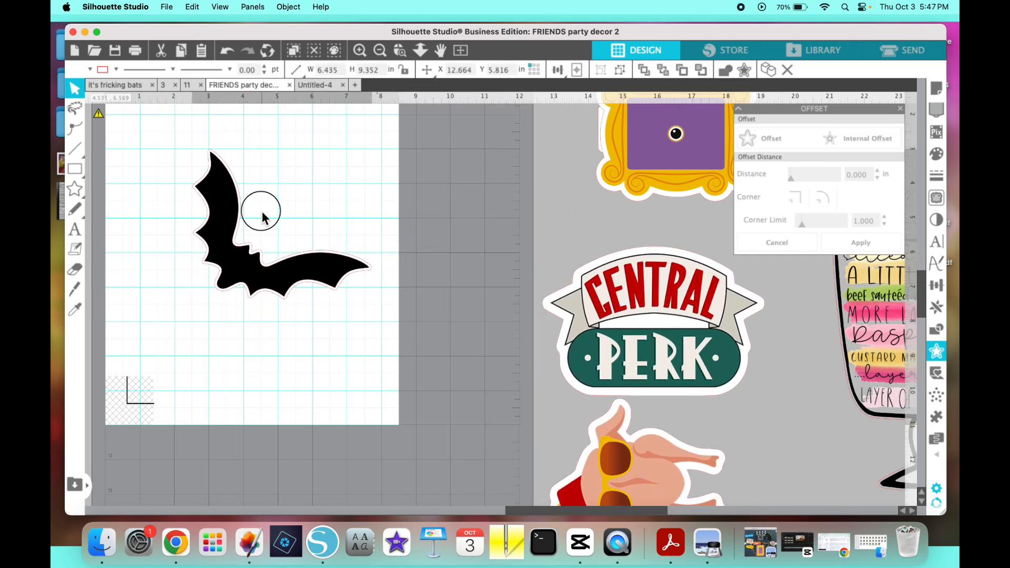
pyautogui.moveTo(266, 298); pyautogui.dragTo(254, 254)
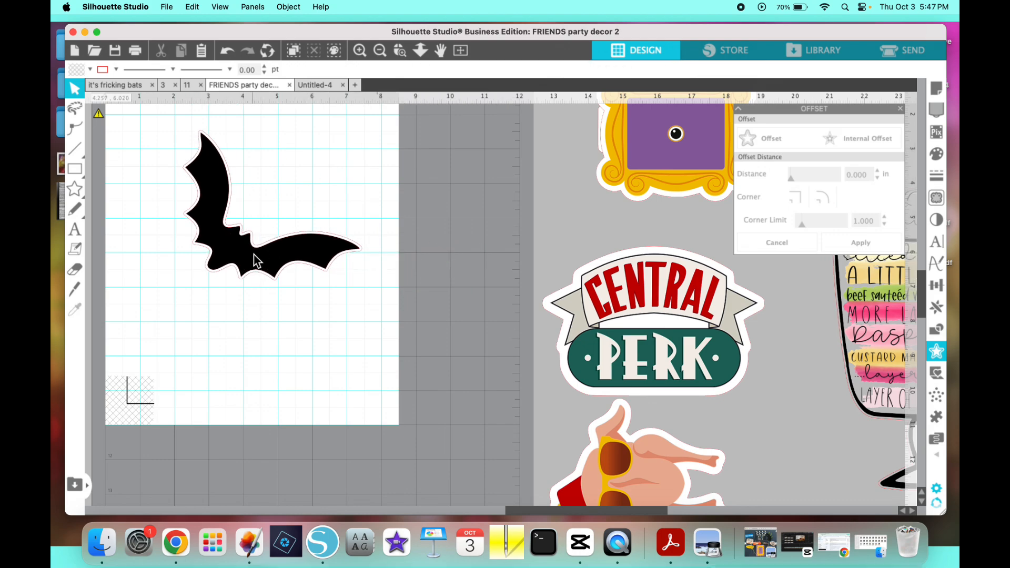
# - Open the bat's cut settings for sending and set it to Cut Edge
pyautogui.click(908, 49)
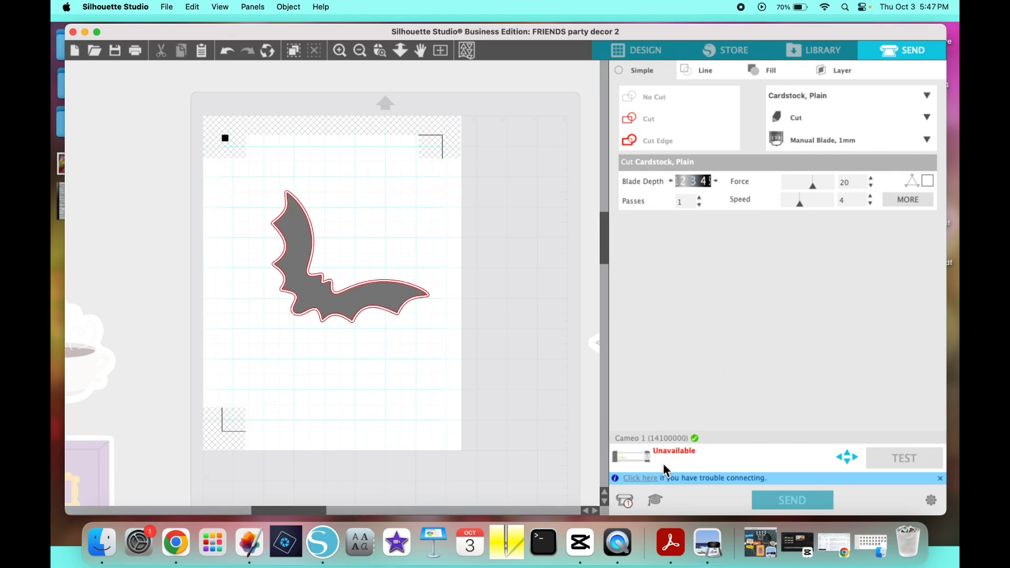
pyautogui.click(339, 50)
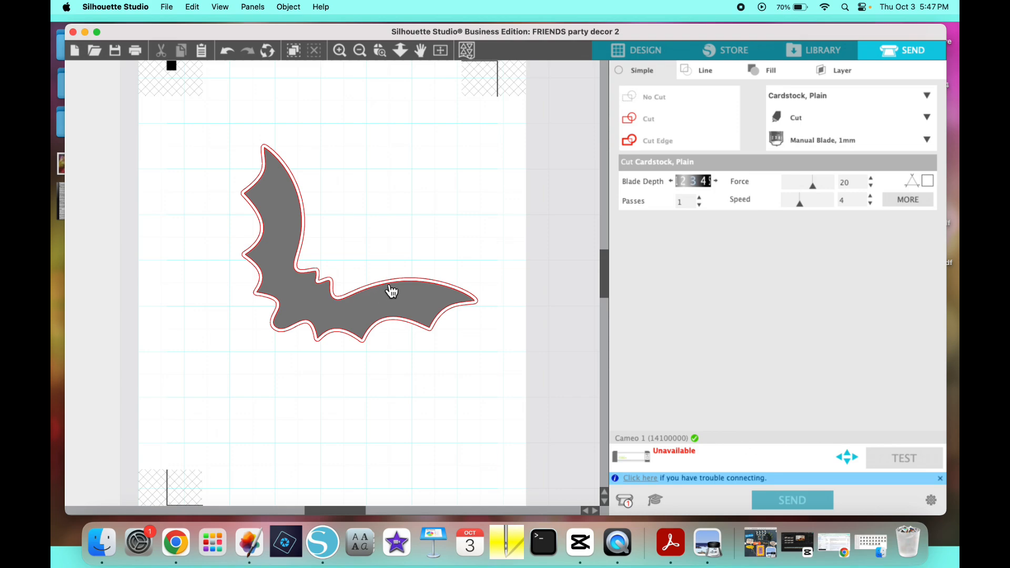
pyautogui.click(381, 314)
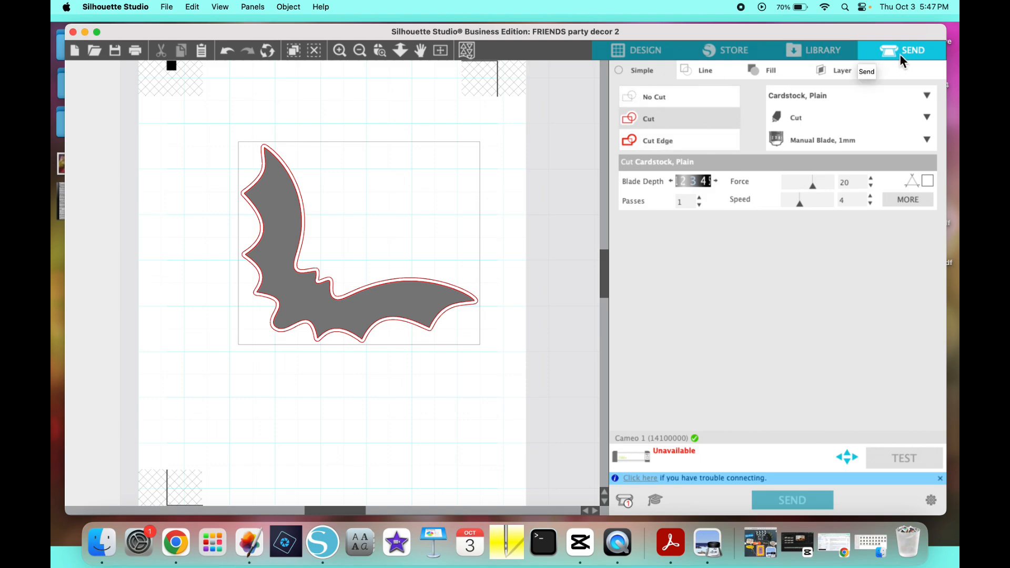
pyautogui.click(658, 145)
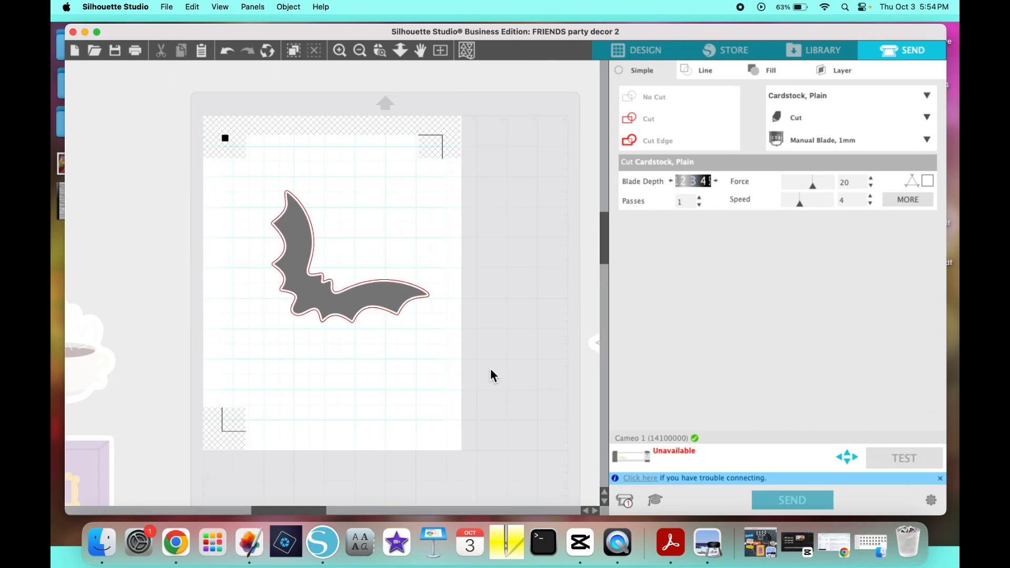
# - Return to the design view and park the bat off the page beside the penguin
pyautogui.click(646, 51)
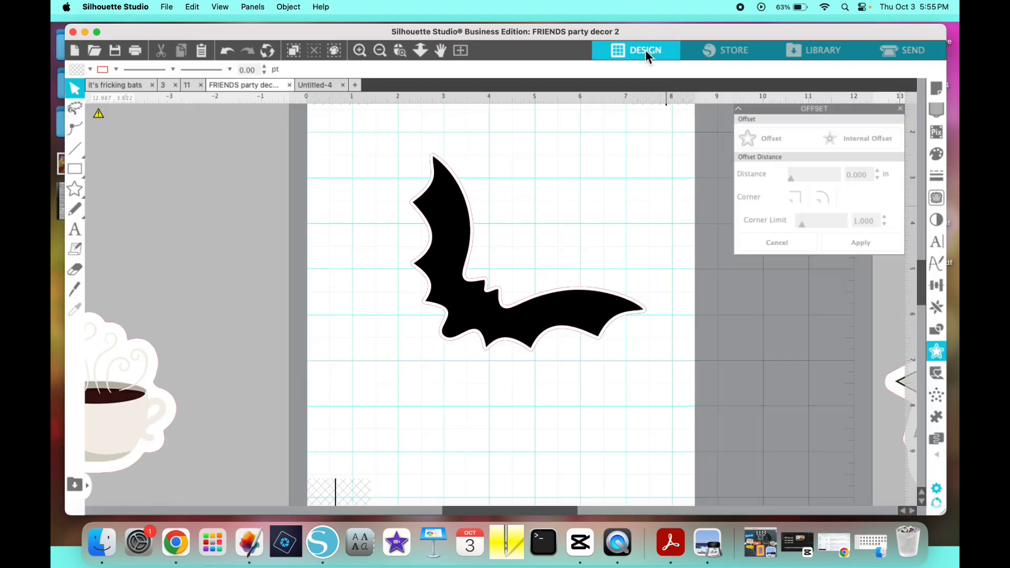
pyautogui.click(379, 52)
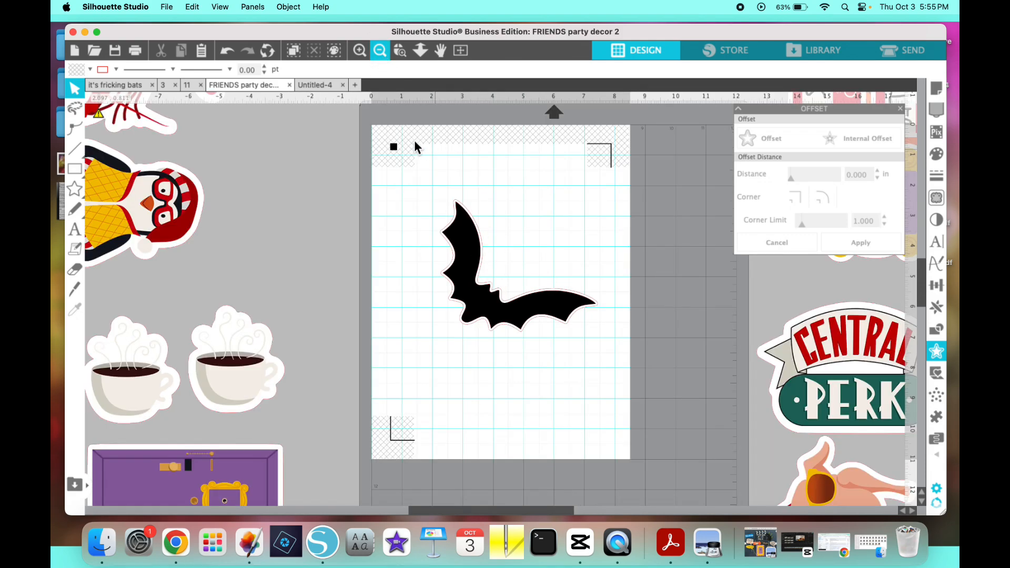
pyautogui.scroll(-2, 487, 300)
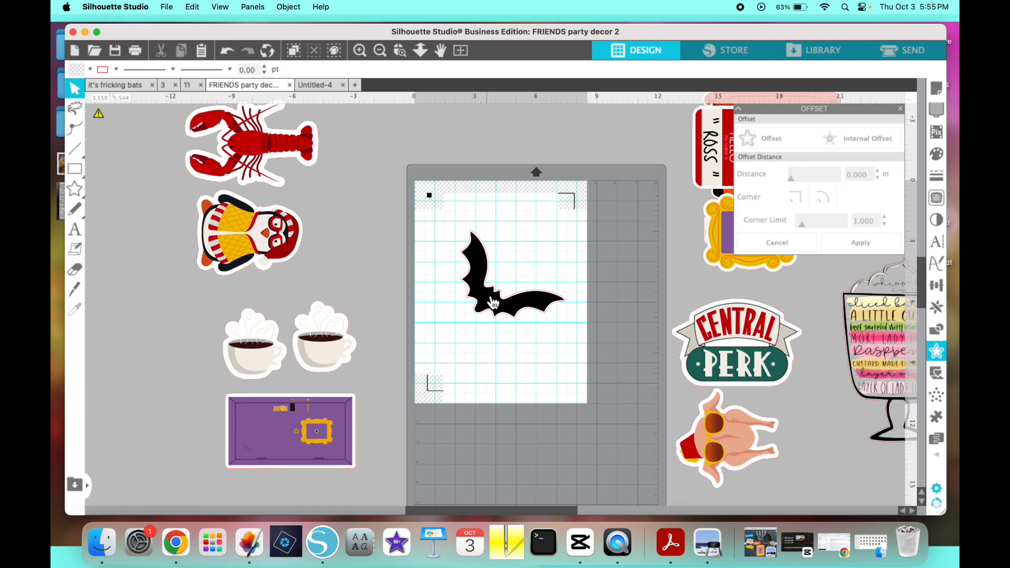
pyautogui.click(507, 292)
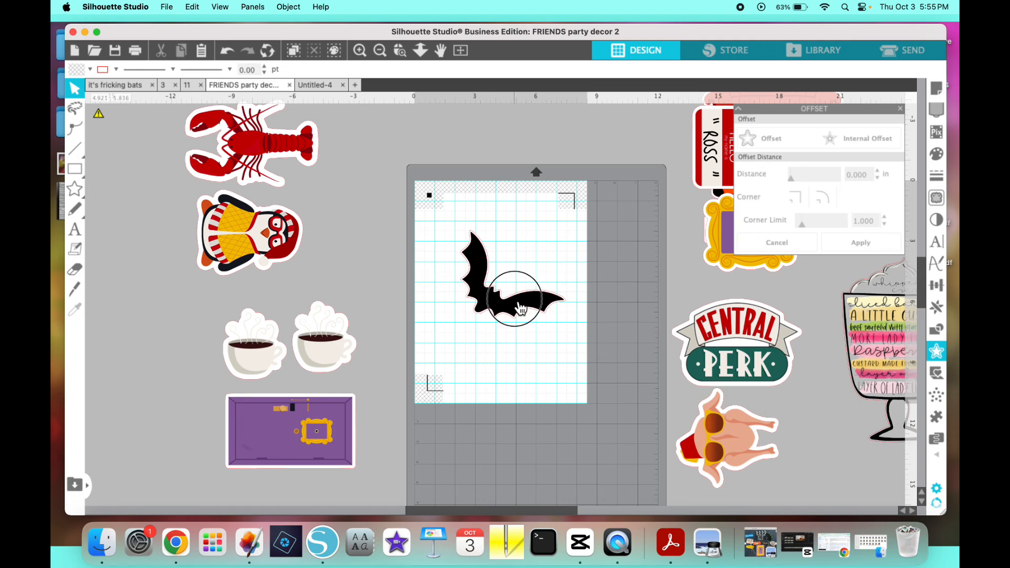
pyautogui.moveTo(507, 294); pyautogui.dragTo(331, 234)
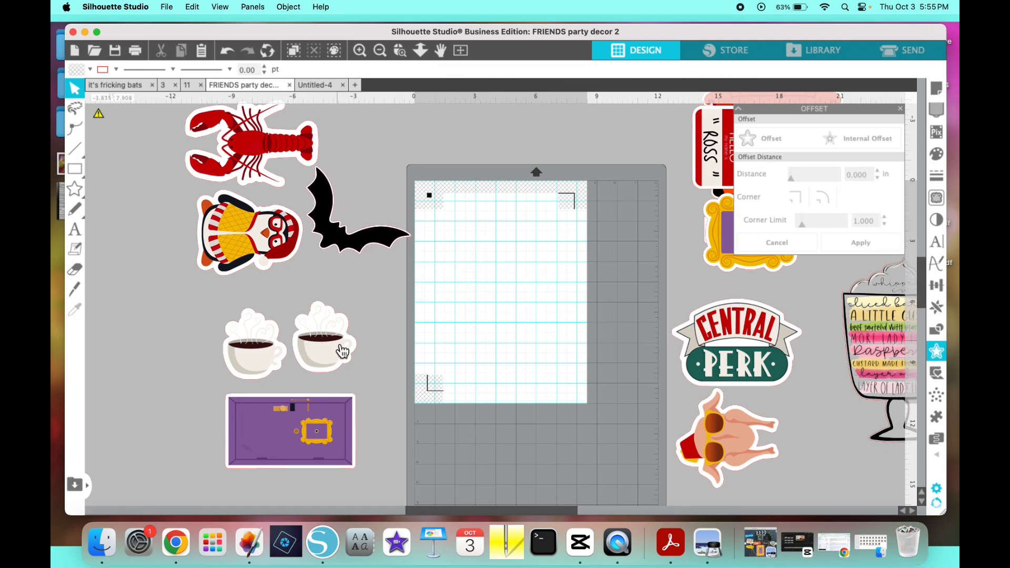
# - Place the coffee cups and purple door on the page, and swap them for the Central Perk and turkey group
pyautogui.moveTo(339, 348); pyautogui.dragTo(547, 243)
pyautogui.click(440, 201)
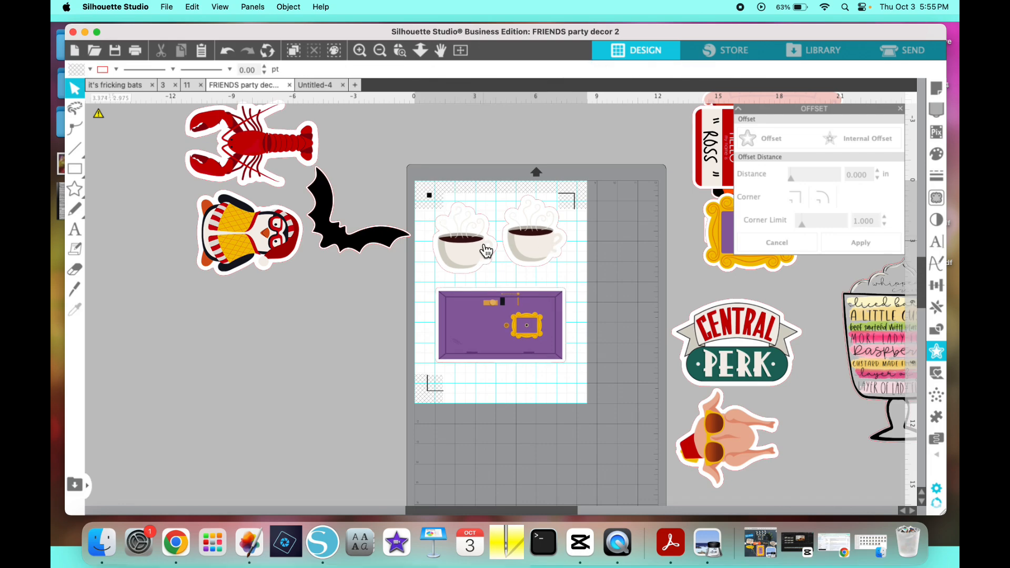
pyautogui.moveTo(480, 245); pyautogui.dragTo(271, 307)
pyautogui.moveTo(727, 336); pyautogui.dragTo(481, 235)
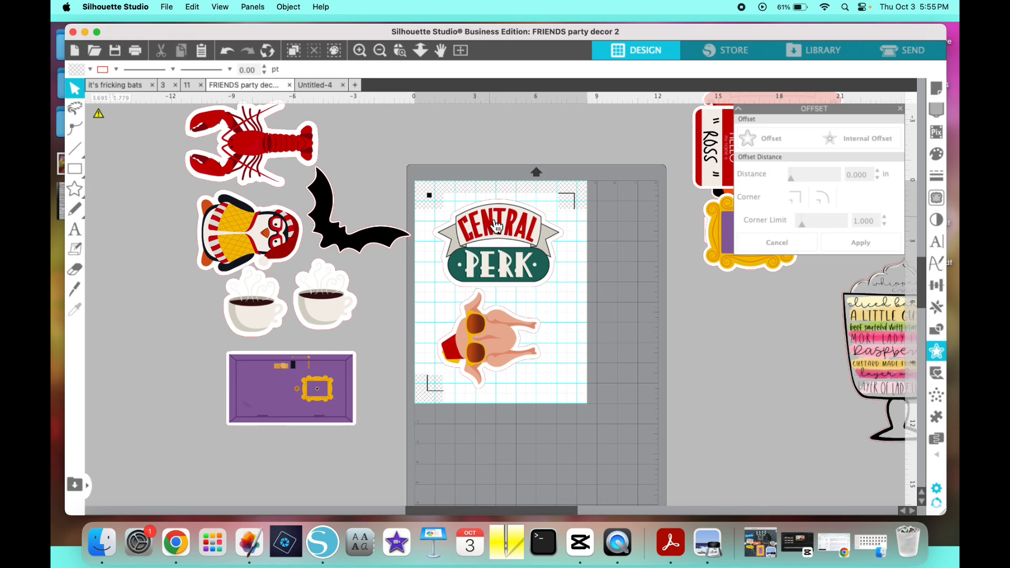
# - Review the page layouts in documents 11 and 3, and return to the FRIENDS party decor 2 document
pyautogui.click(187, 86)
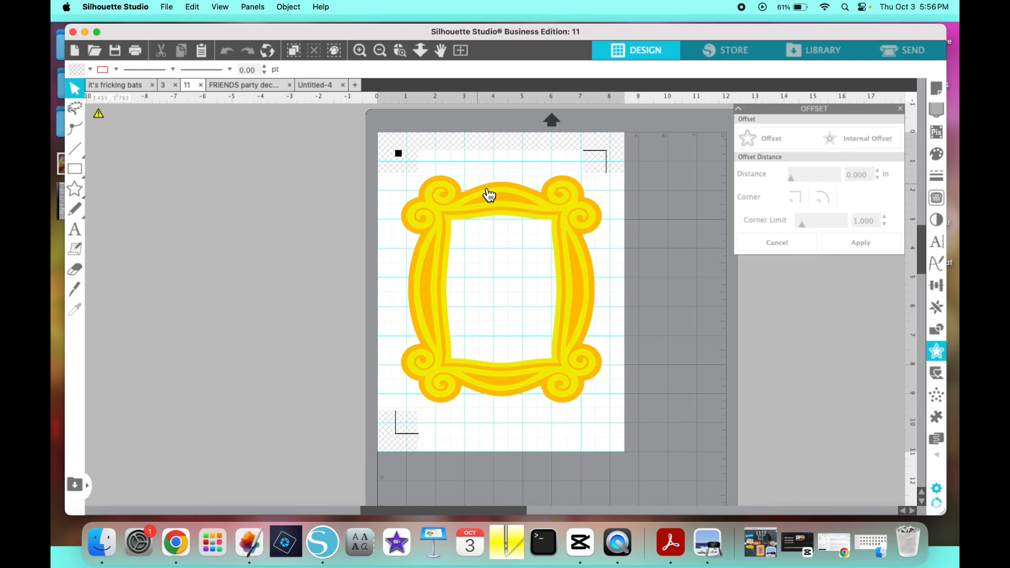
pyautogui.click(469, 211)
pyautogui.click(288, 228)
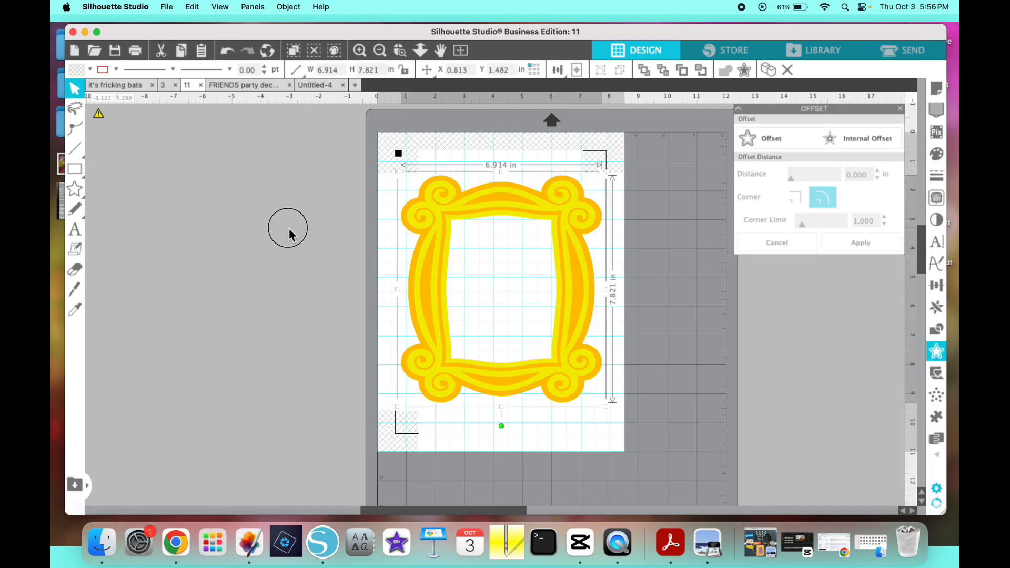
pyautogui.click(165, 85)
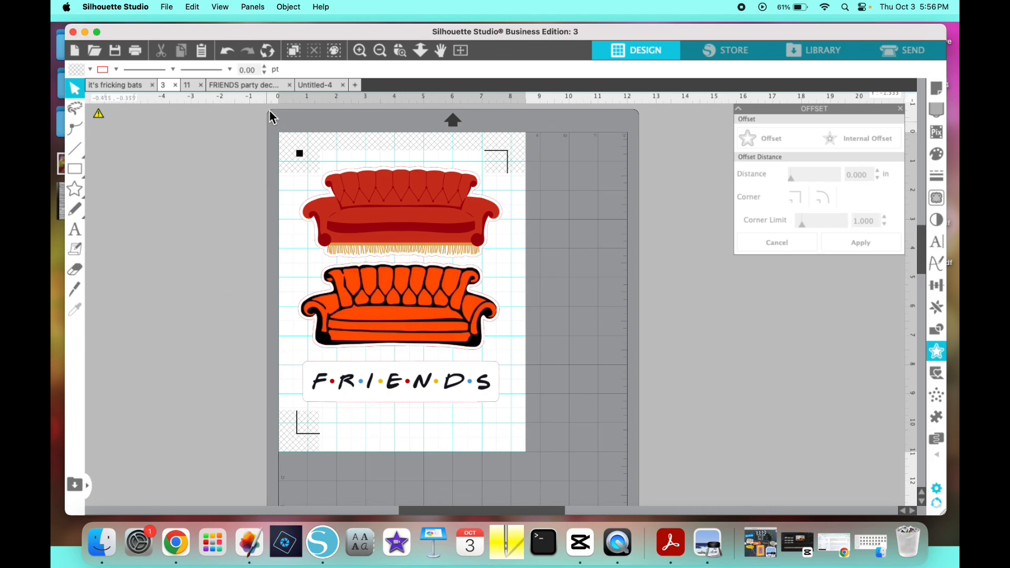
pyautogui.click(267, 84)
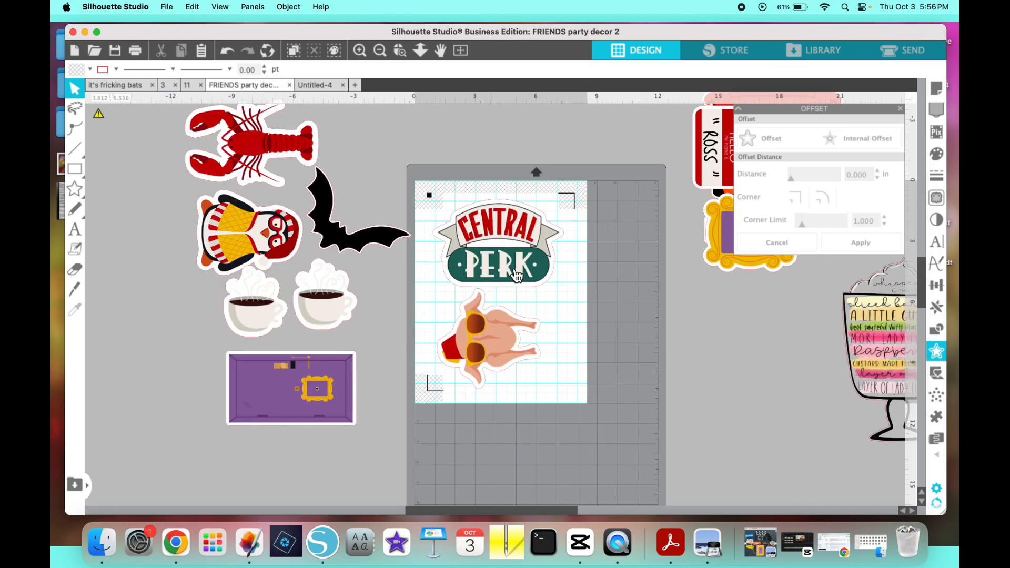
# - Move the Central Perk group off the page, cycle the name tags group through it, and place the sofas and FRIENDS logo there
pyautogui.moveTo(544, 295); pyautogui.dragTo(798, 433)
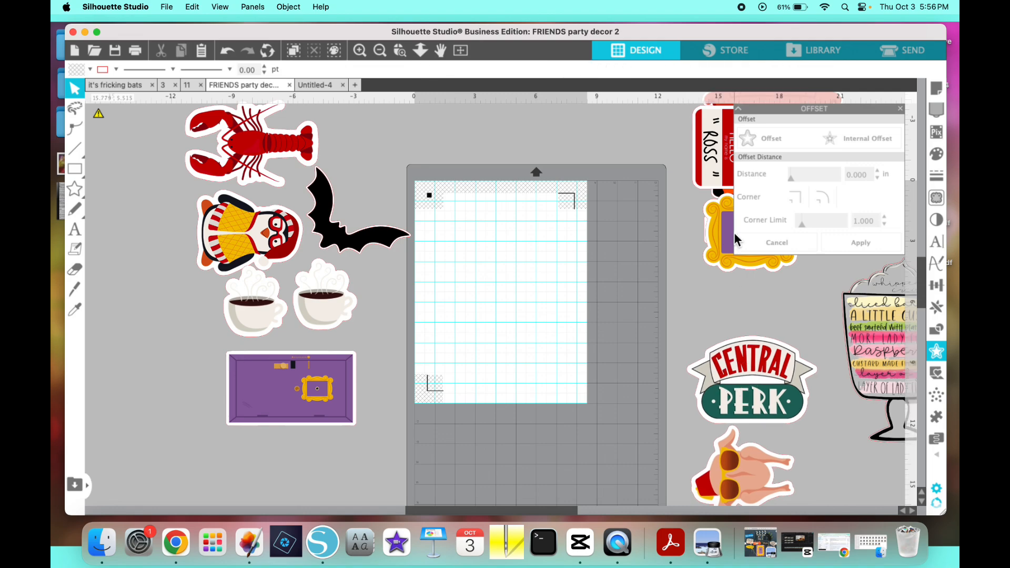
pyautogui.moveTo(694, 200); pyautogui.dragTo(754, 392)
pyautogui.moveTo(733, 185); pyautogui.dragTo(455, 315)
pyautogui.moveTo(455, 315); pyautogui.dragTo(462, 320)
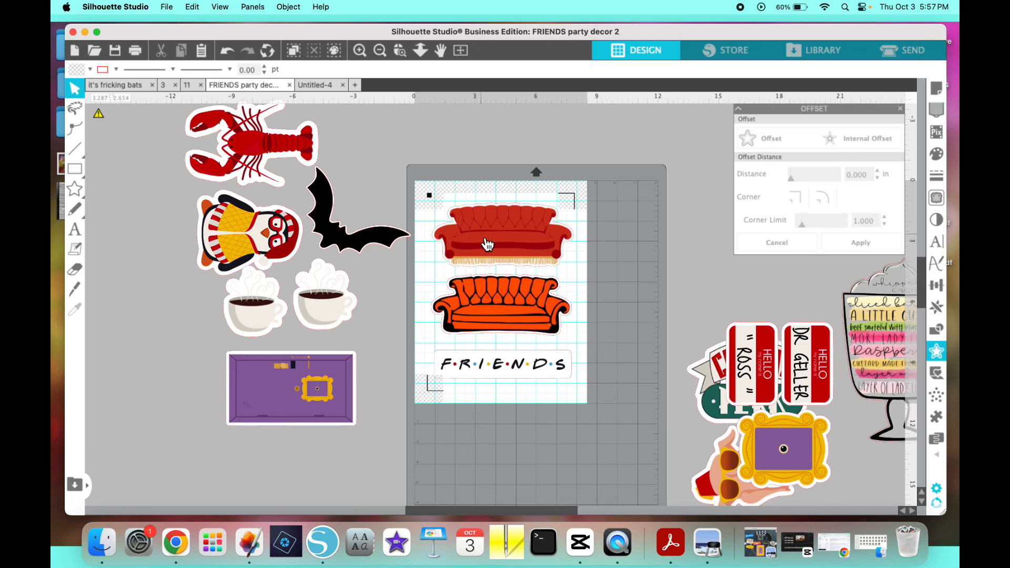
# - Undo the group moves until the Central Perk and turkey group is back on the page
pyautogui.click(225, 49)
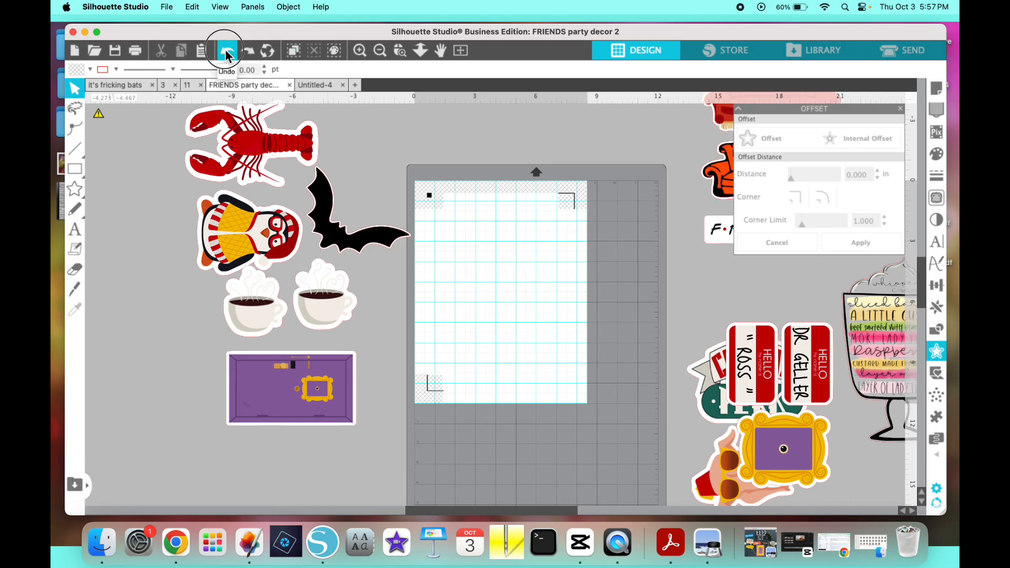
pyautogui.click(225, 50)
pyautogui.click(225, 50)
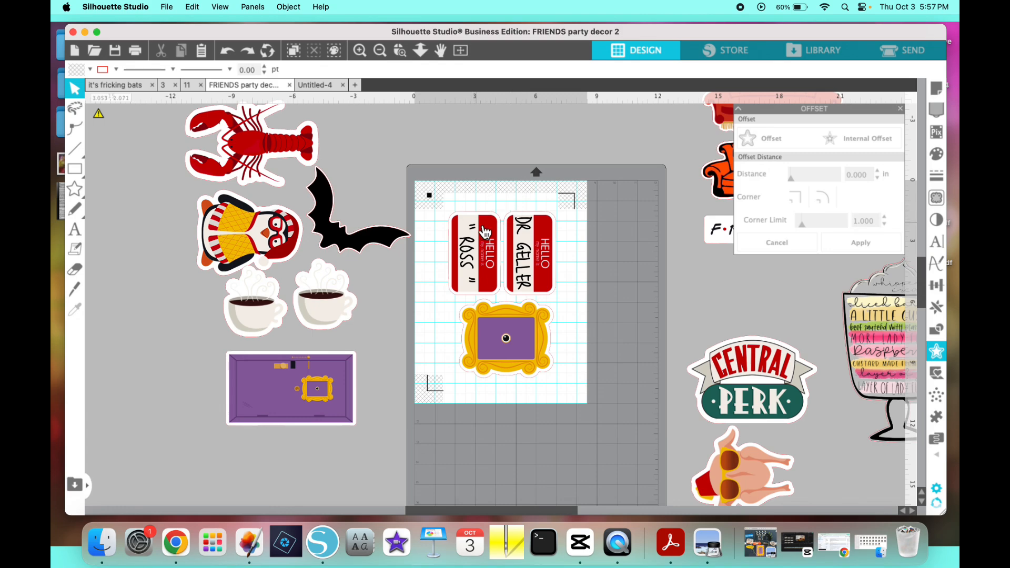
pyautogui.click(224, 51)
pyautogui.click(224, 51)
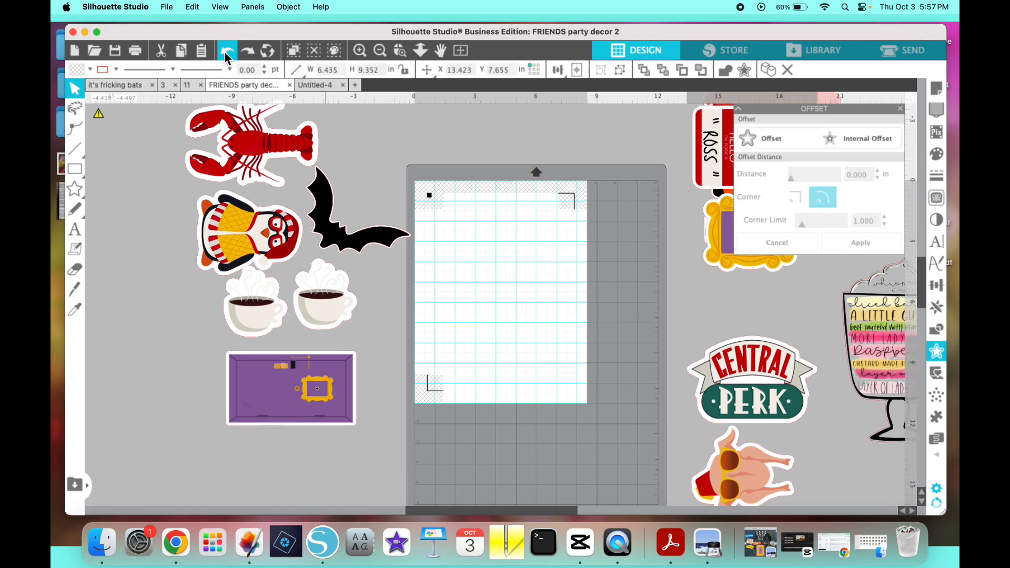
pyautogui.click(224, 52)
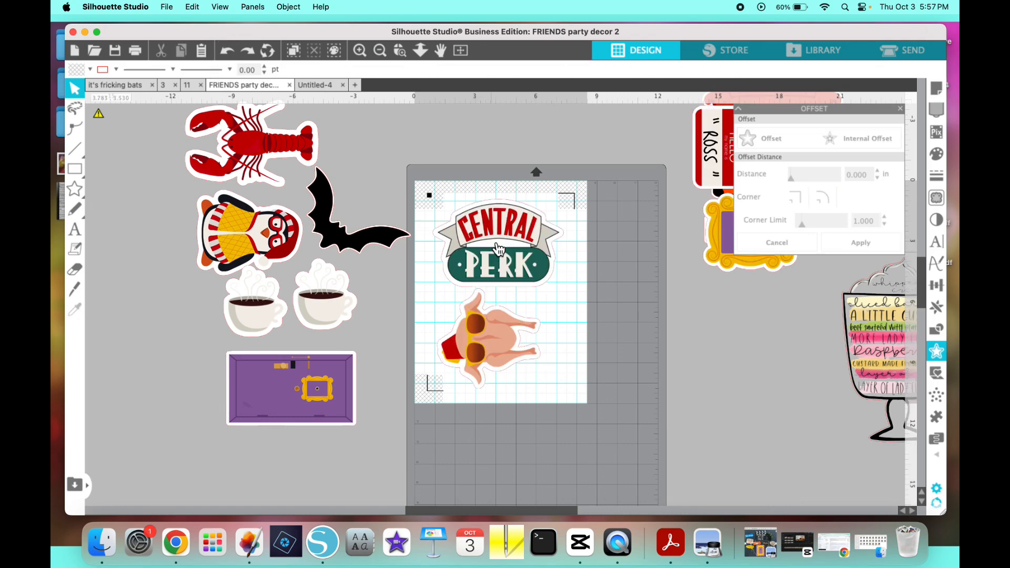